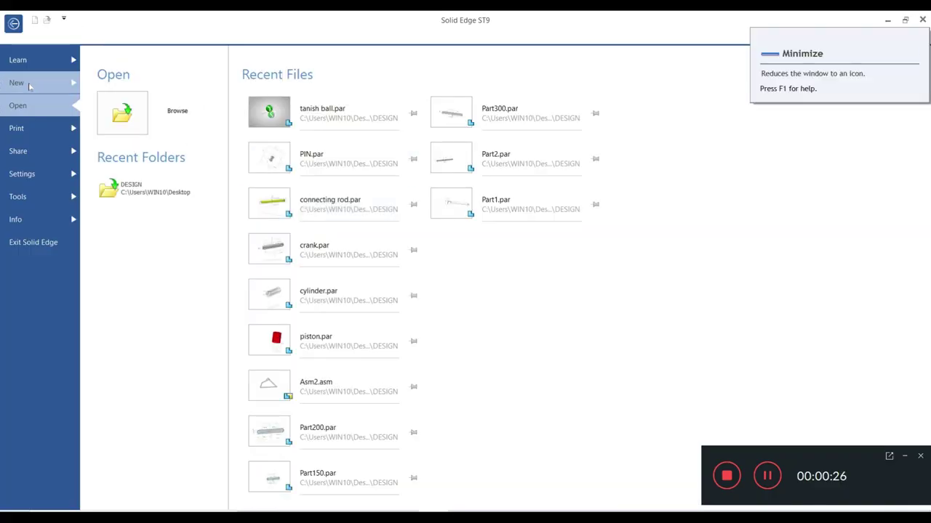
Step: Create a new ISO Metric Part document from the New templates
left_click(29, 83)
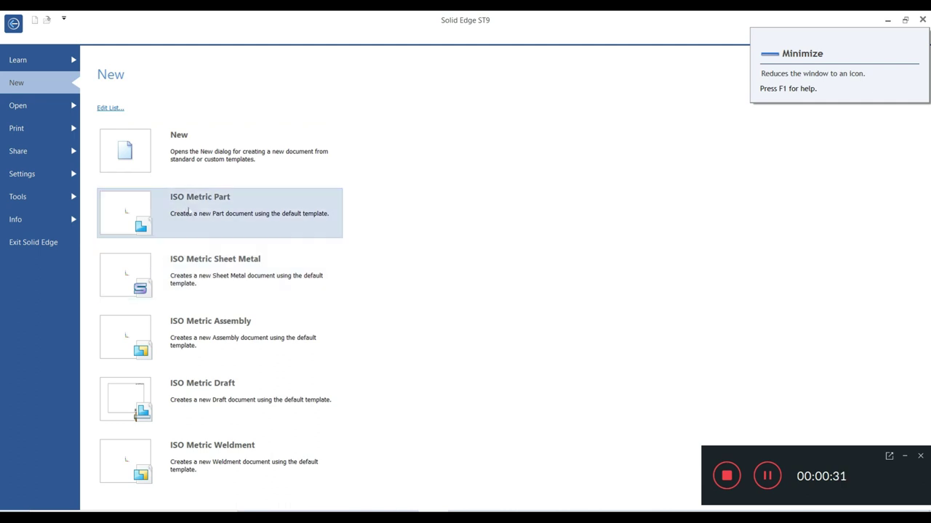
left_click(224, 210)
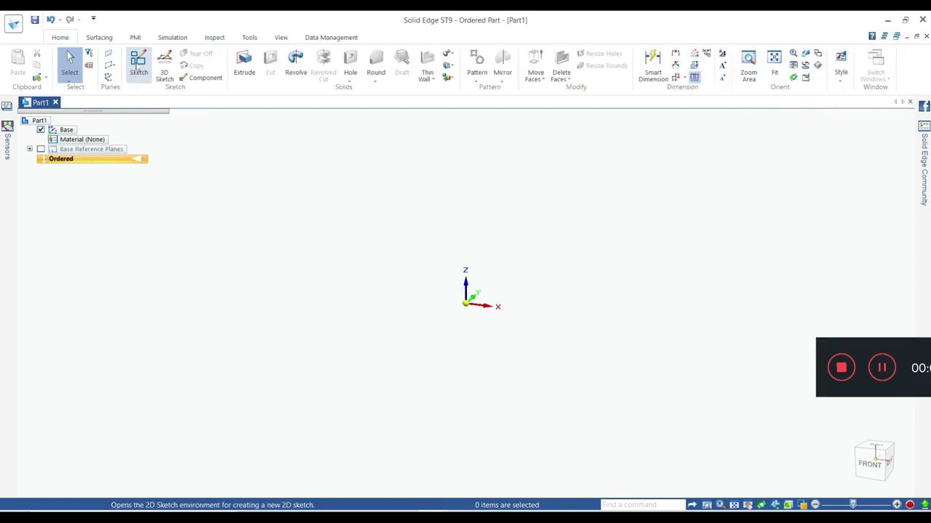
Step: Start a sketch on the Top (xy) plane and draw a circle centred on the origin
left_click(136, 67)
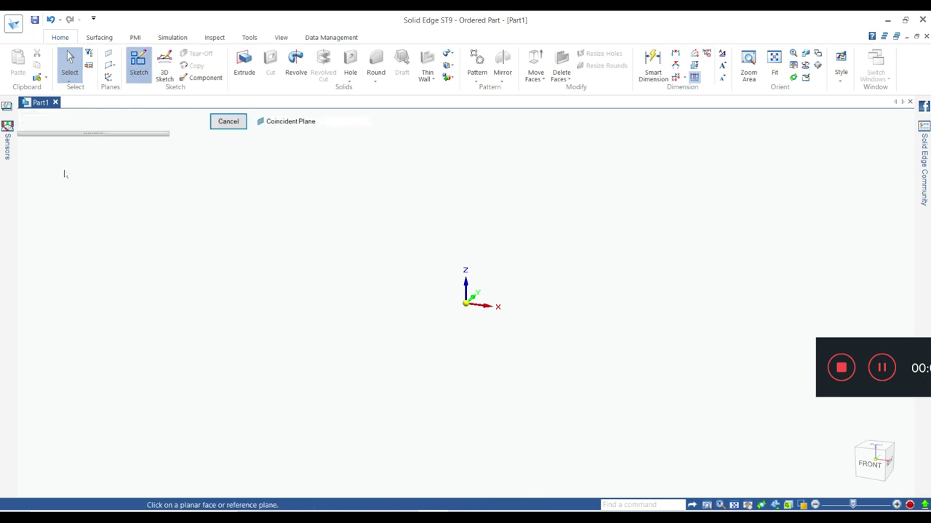
left_click(29, 171)
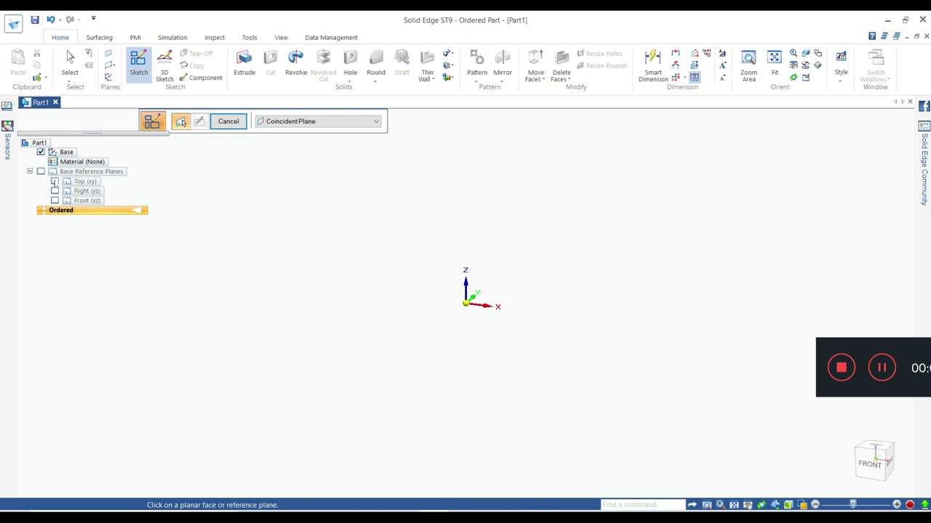
left_click(54, 181)
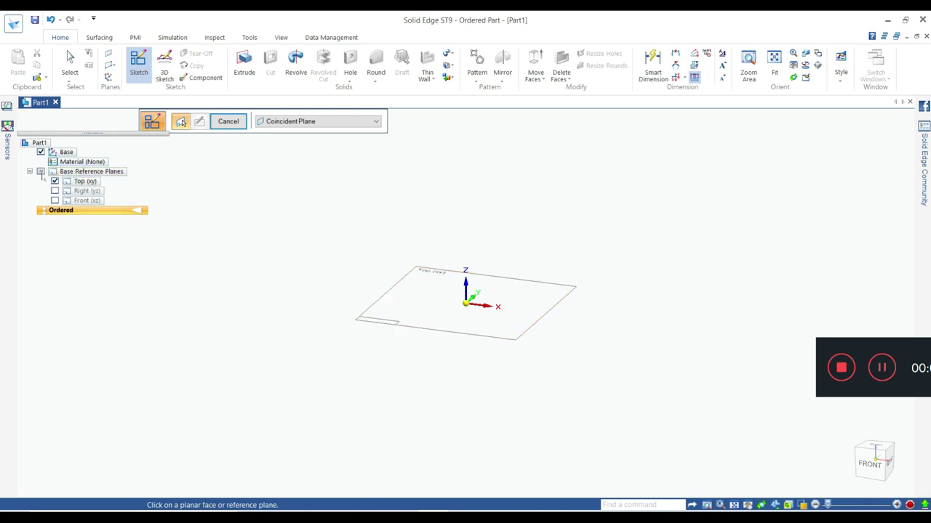
left_click(140, 78)
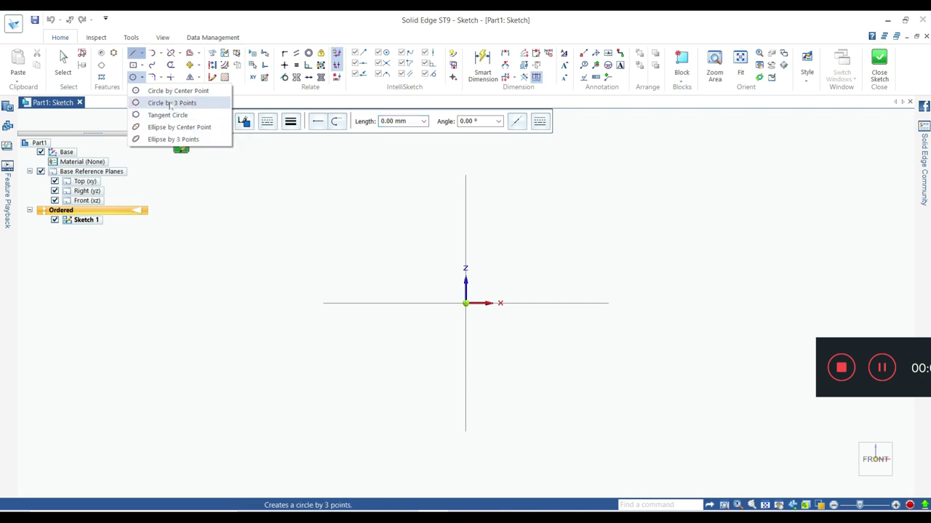
left_click(164, 91)
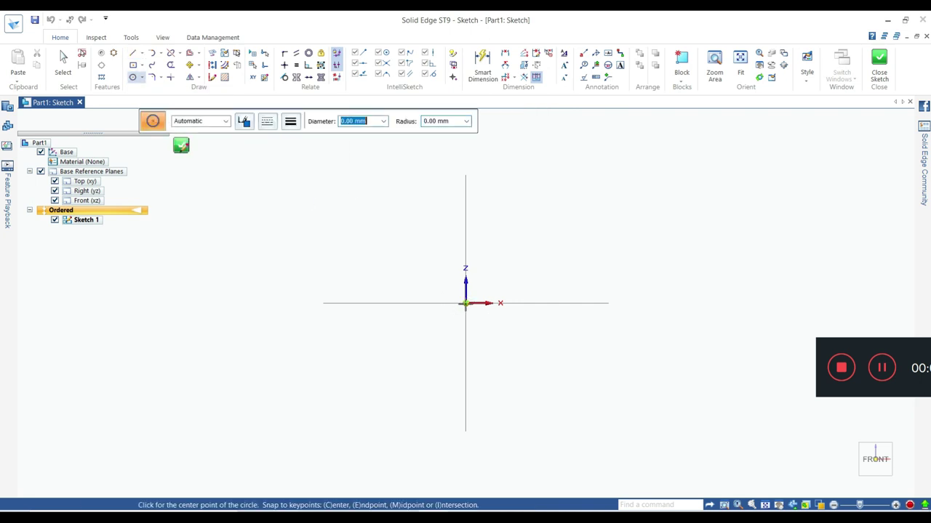
left_click(466, 303)
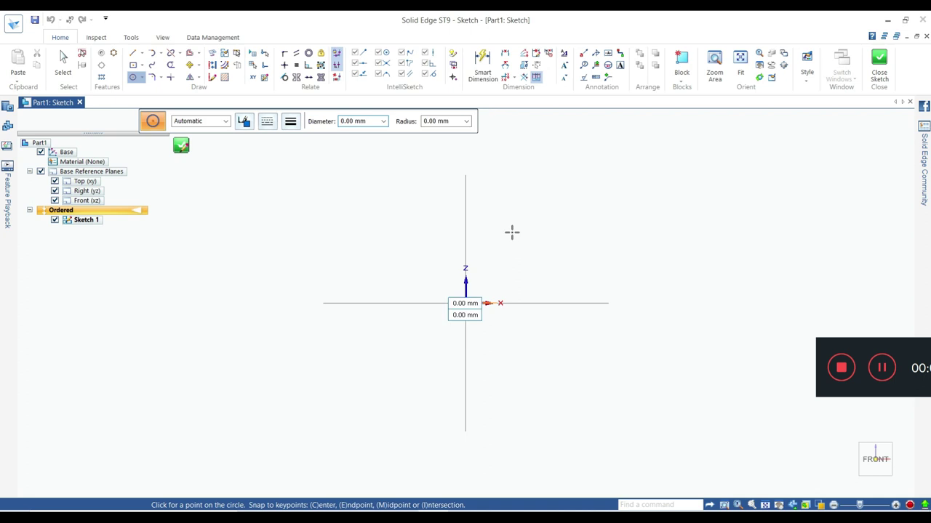
left_click(551, 246)
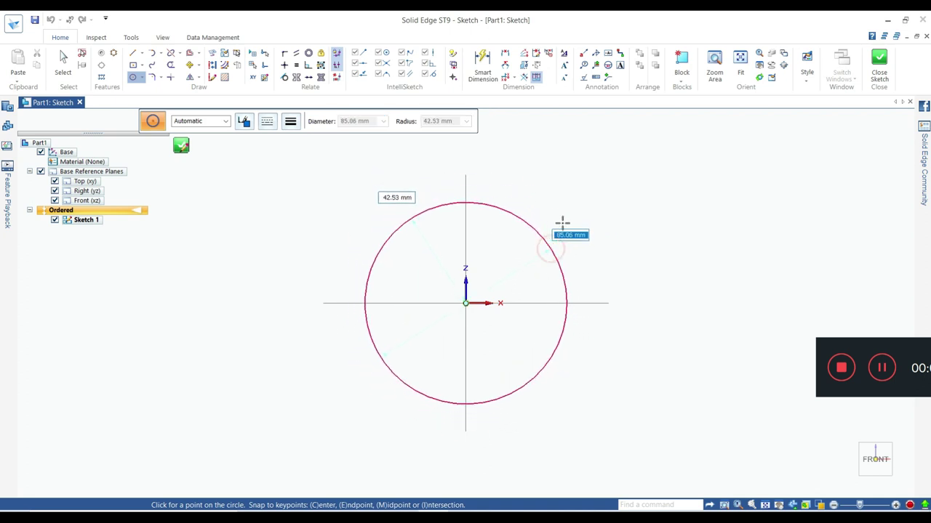
Step: Dimension the circle's diameter to 80 mm
left_click(482, 61)
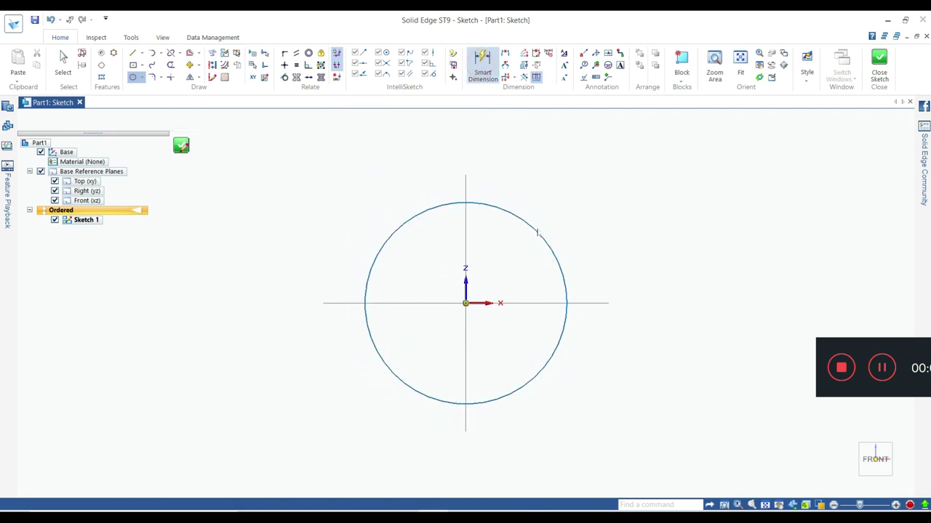
left_click(537, 232)
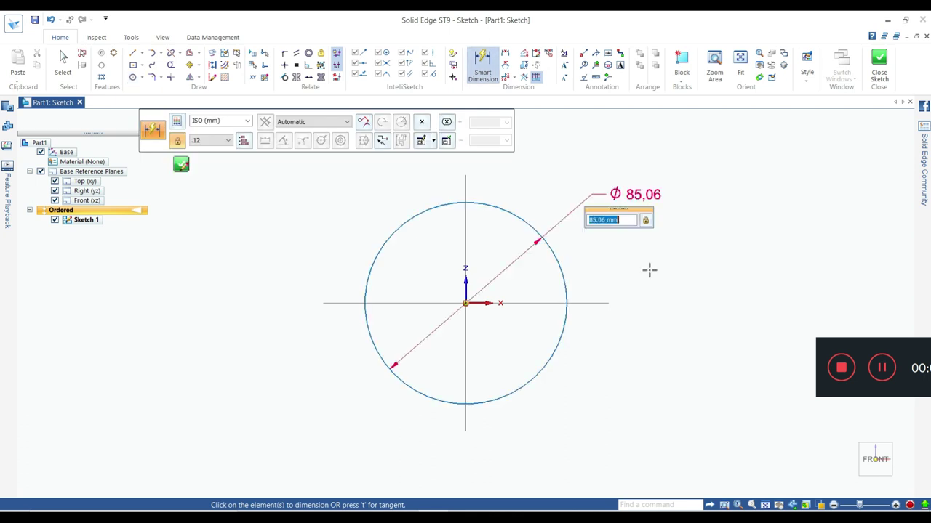
type("80")
key("Return")
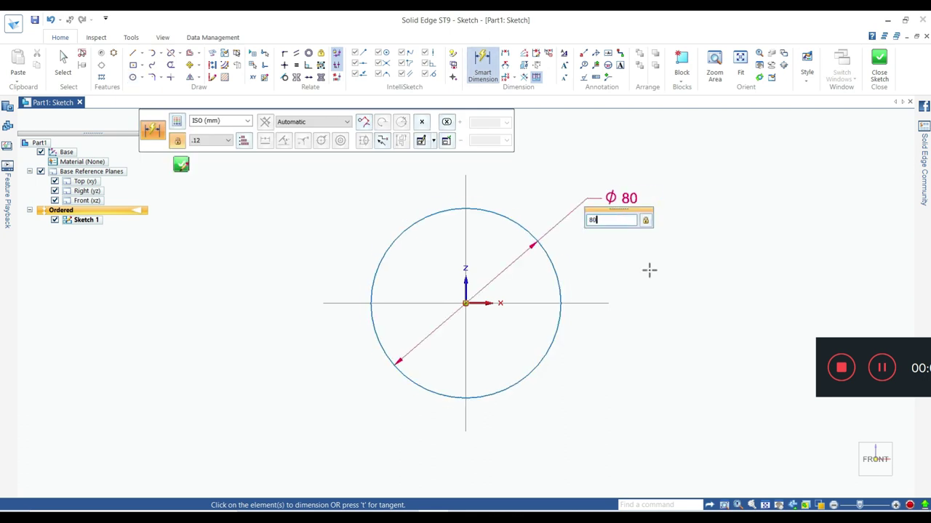
left_click(133, 53)
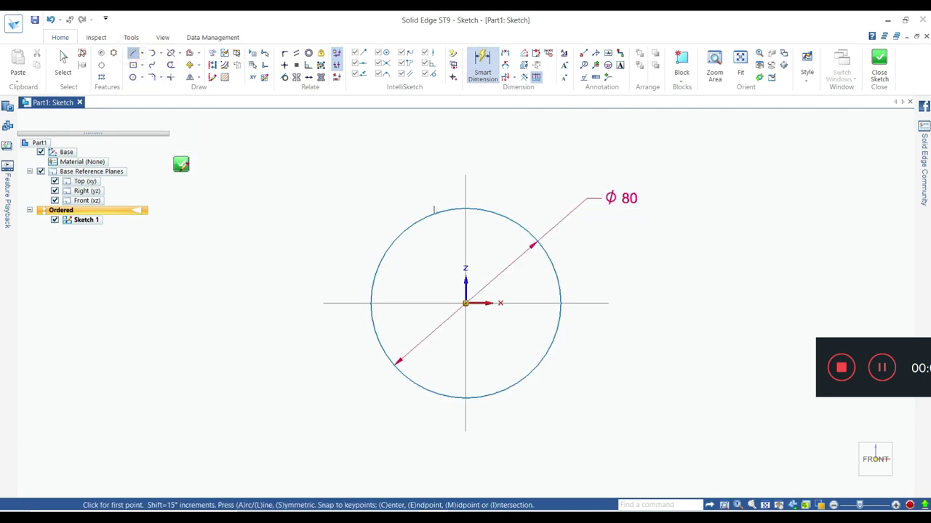
Step: Draw a vertical line through the circle's top and bottom, trim the right half, and close the sketch
left_click(465, 208)
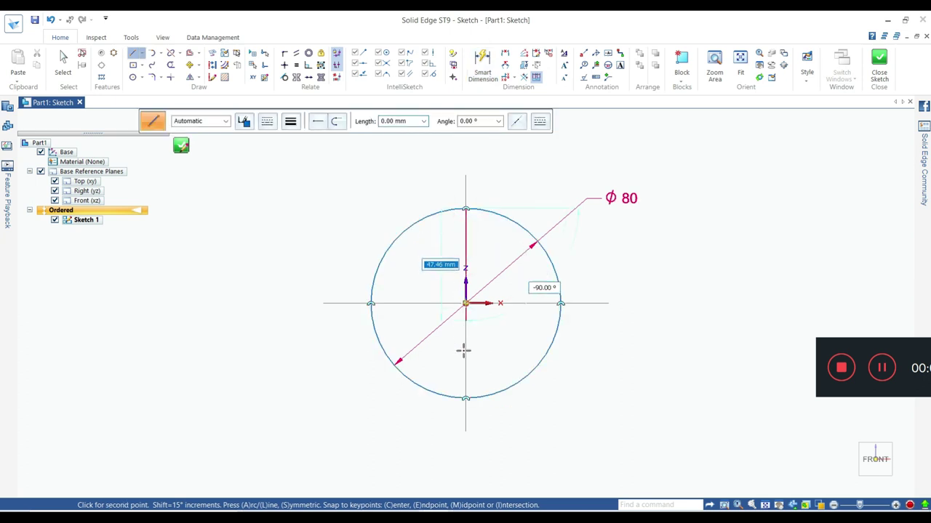
left_click(466, 398)
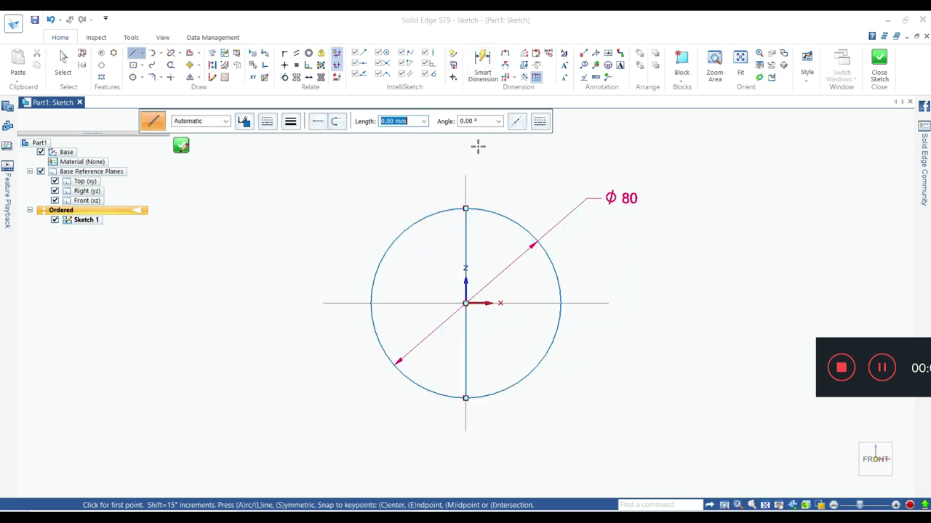
left_click(170, 65)
left_click_drag(546, 204, 538, 326)
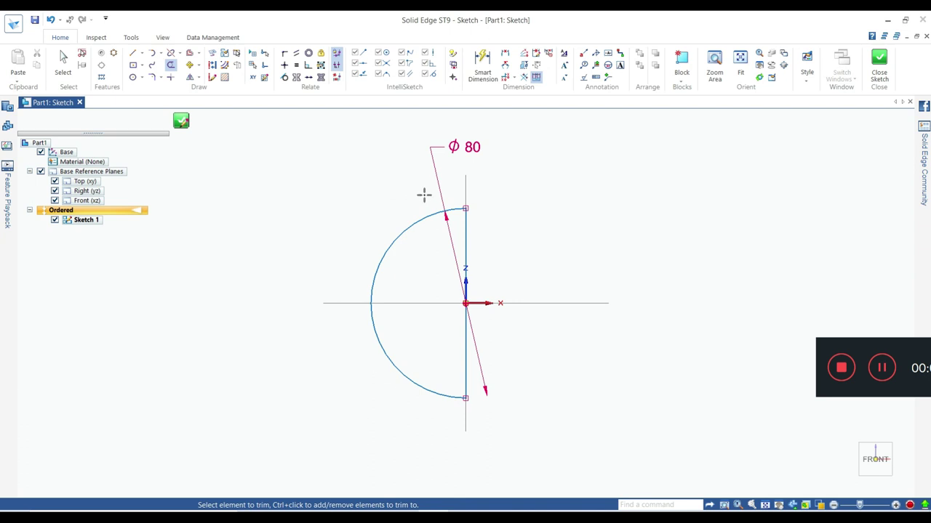
left_click(880, 64)
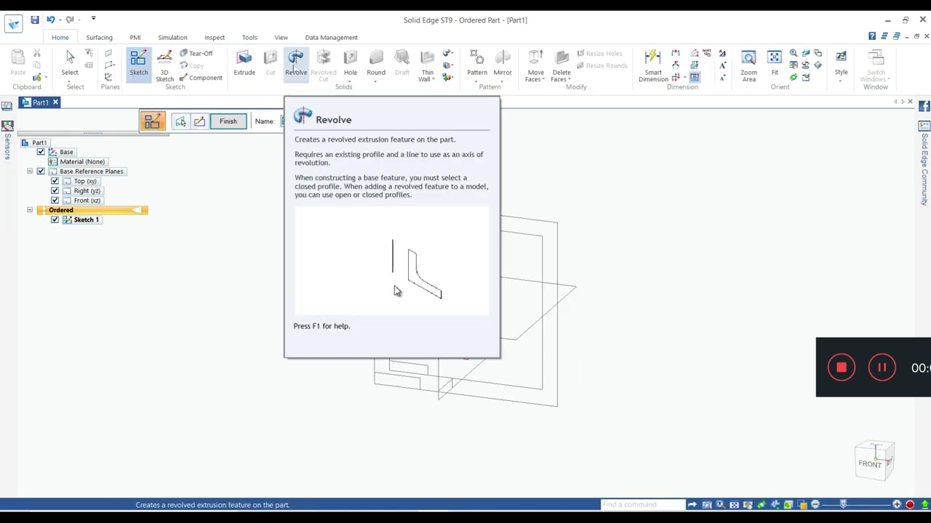
Step: Revolve the half-circle profile 360 degrees about its vertical line
left_click(294, 62)
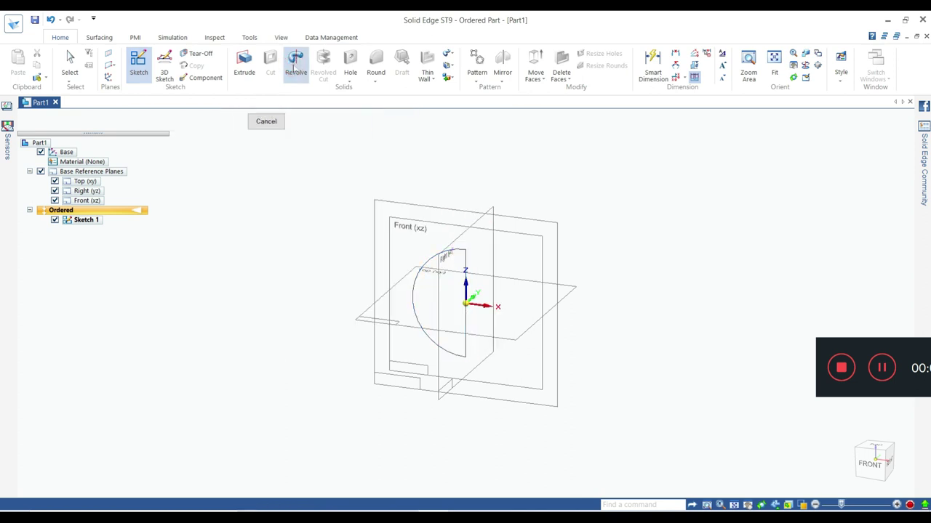
left_click(416, 275)
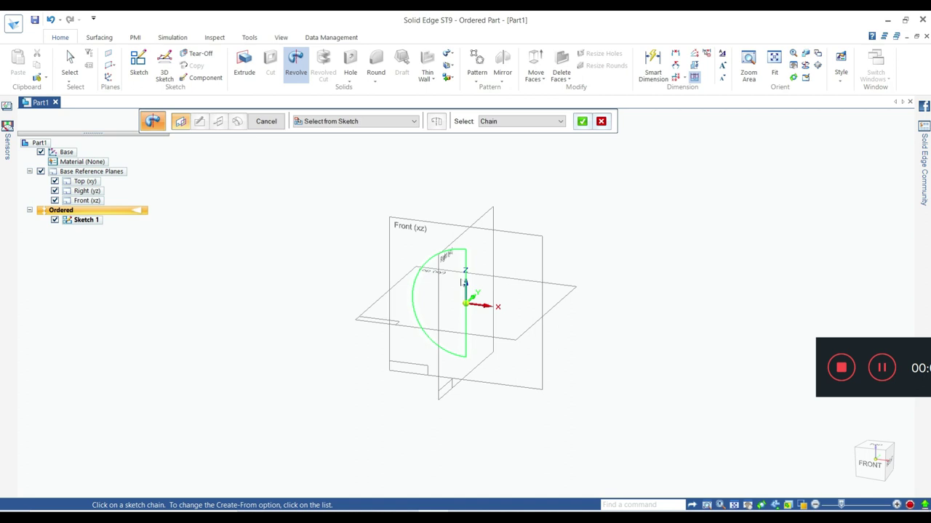
right_click(463, 283)
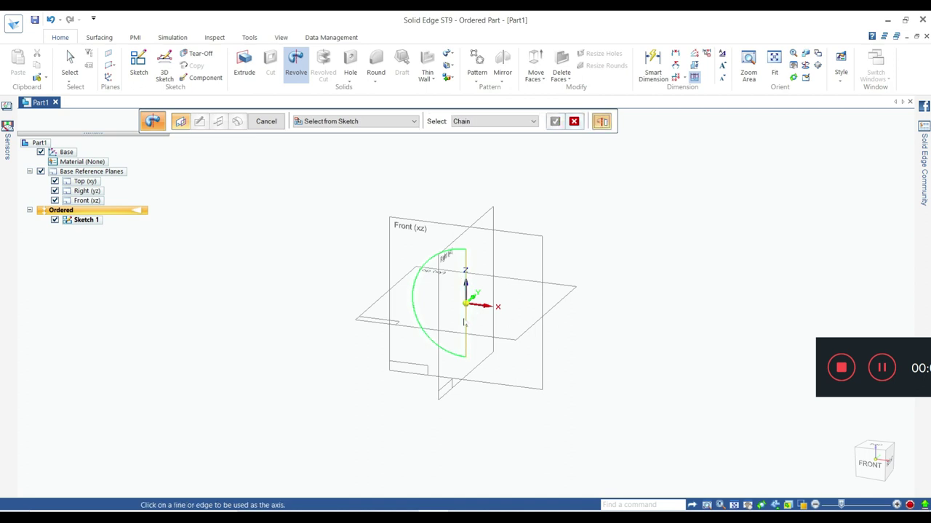
left_click(464, 322)
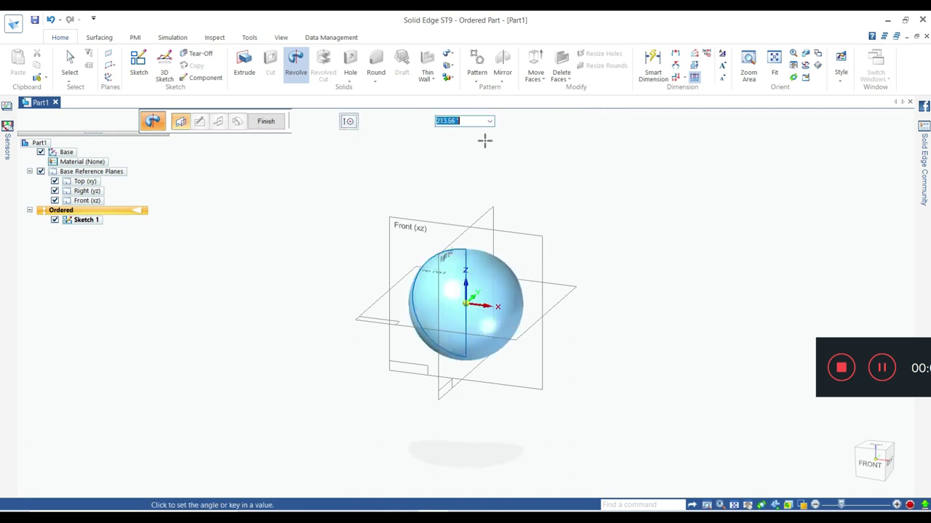
type("360")
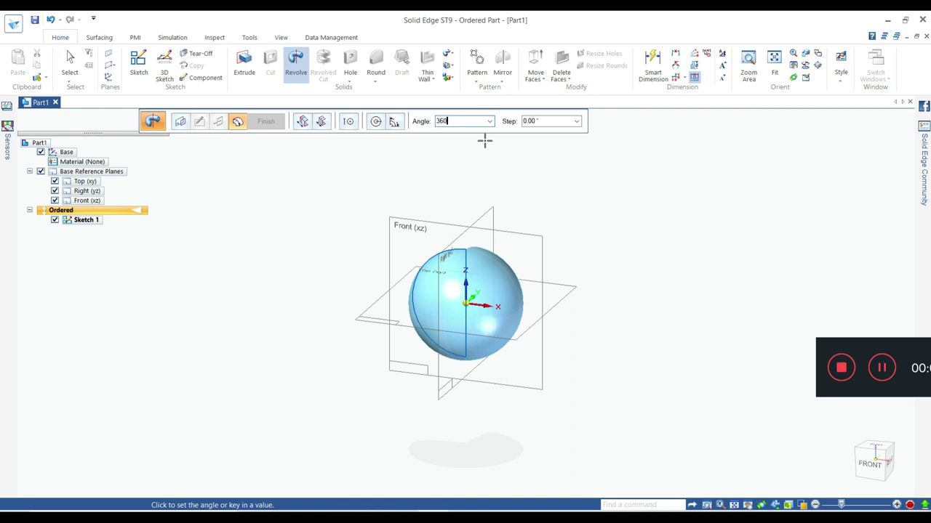
key("Return")
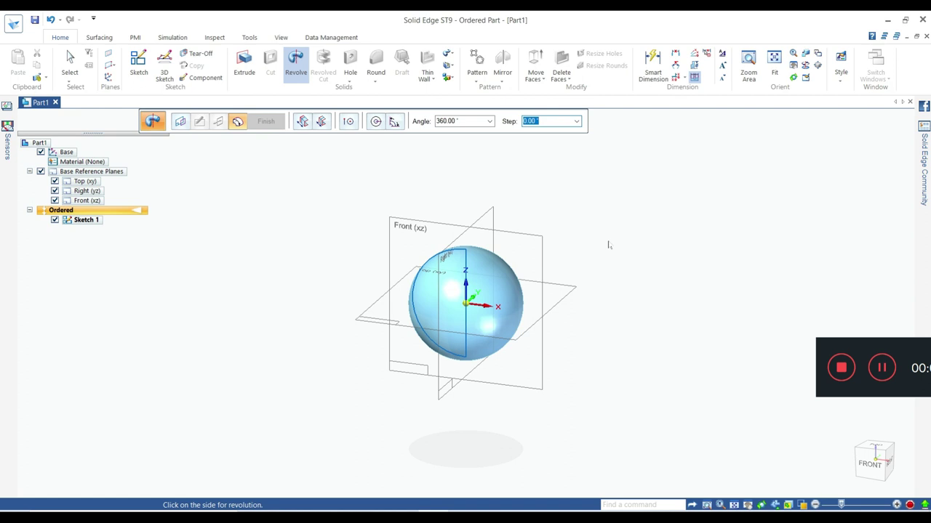
left_click(604, 294)
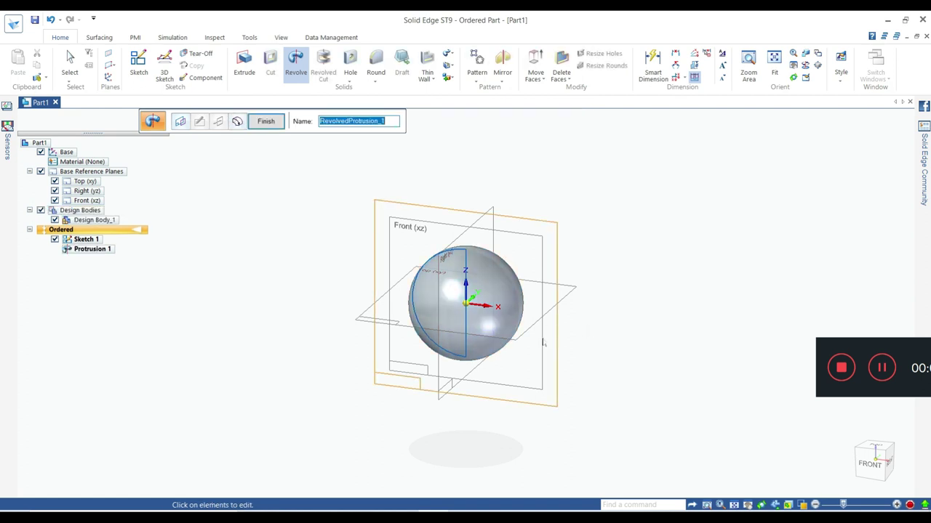
Step: Orbit around the sphere to inspect it, then finish the revolved protrusion
mouse_move(542, 342)
middle_mouse_down()
mouse_move(480, 344)
mouse_move(481, 296)
middle_mouse_up()
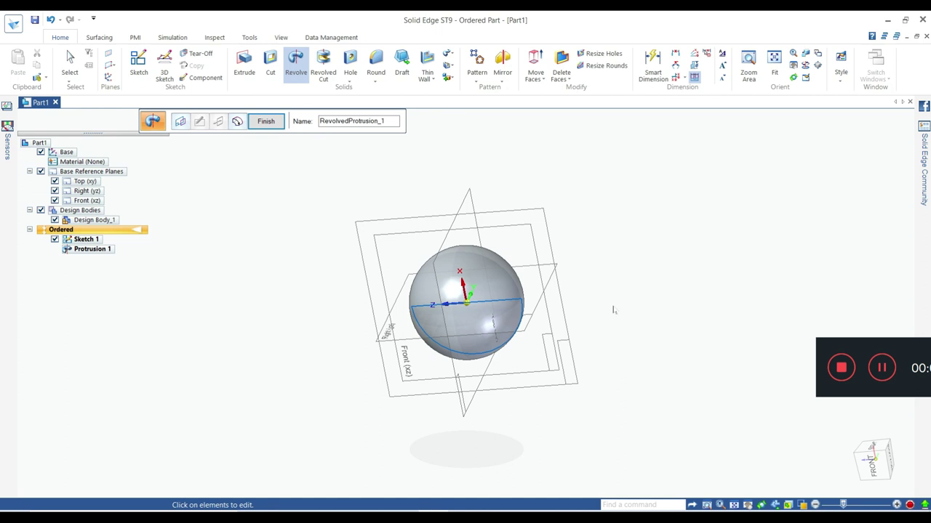
scroll(539, 338, "up", 2)
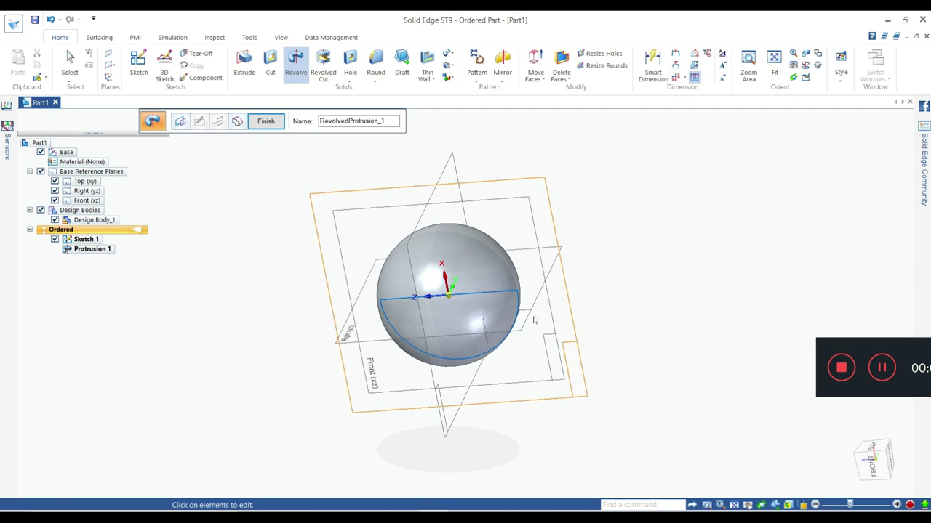
mouse_move(313, 366)
middle_mouse_down()
mouse_move(298, 327)
mouse_move(313, 257)
mouse_move(280, 351)
mouse_move(322, 397)
mouse_move(551, 374)
mouse_move(491, 354)
middle_mouse_up()
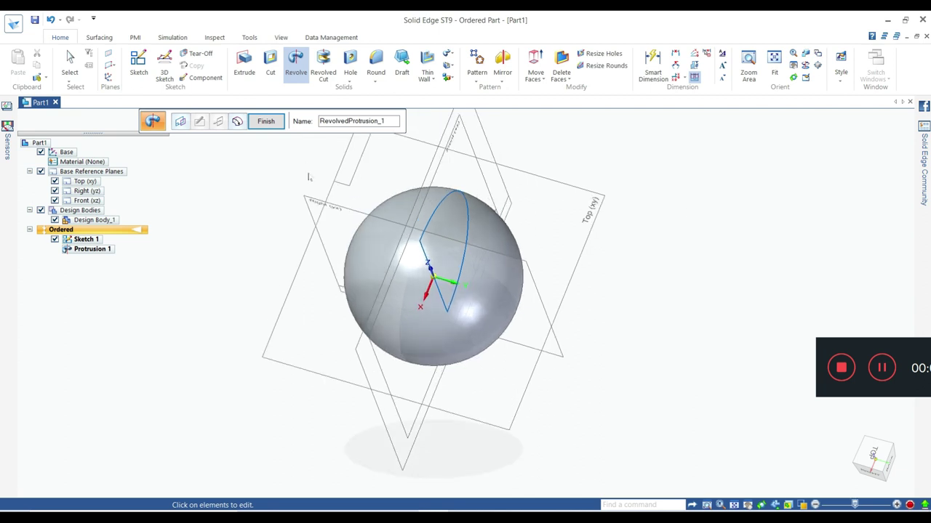
left_click(263, 124)
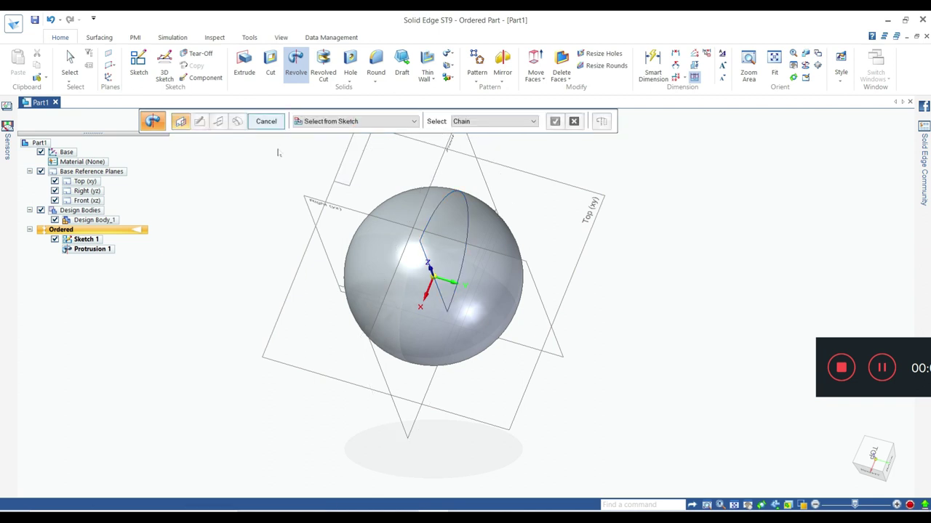
Step: Sketch on the Front (xz) plane a vertical line from the sphere's top to its bottom
key("Escape")
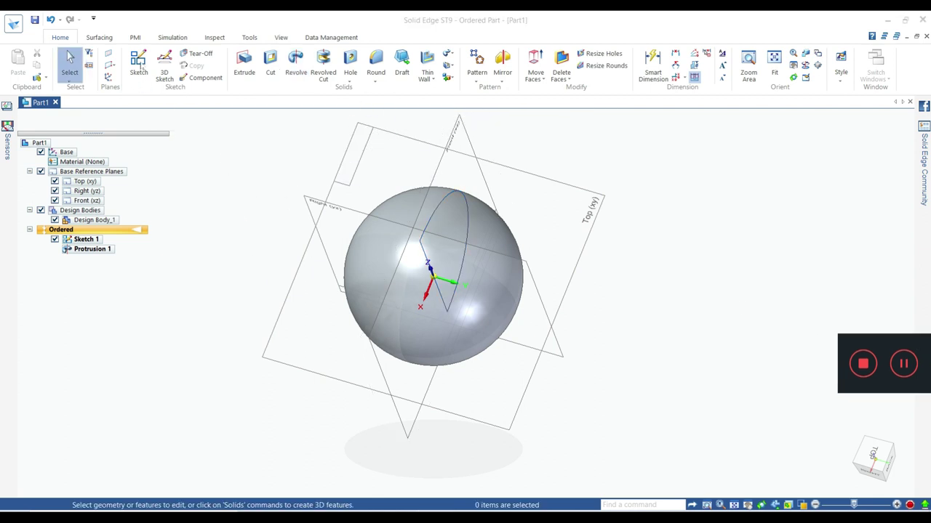
left_click(140, 66)
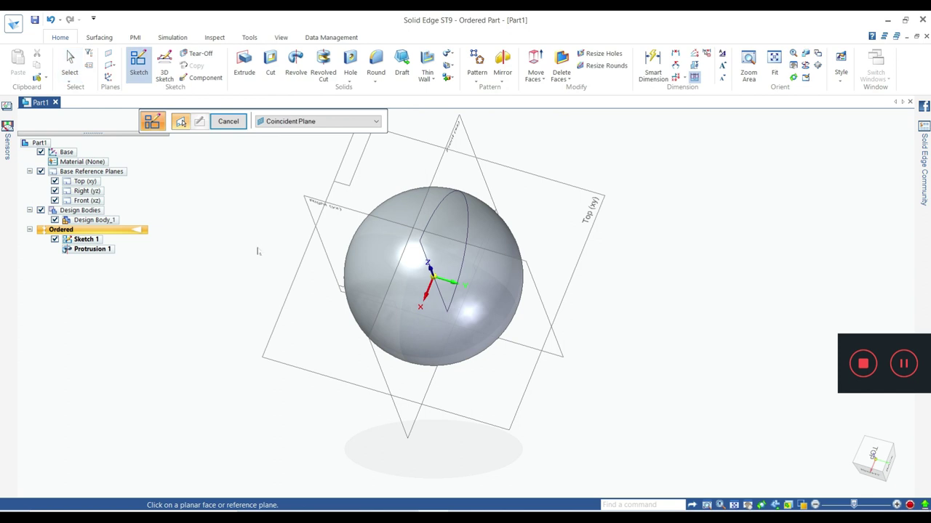
left_click(441, 167)
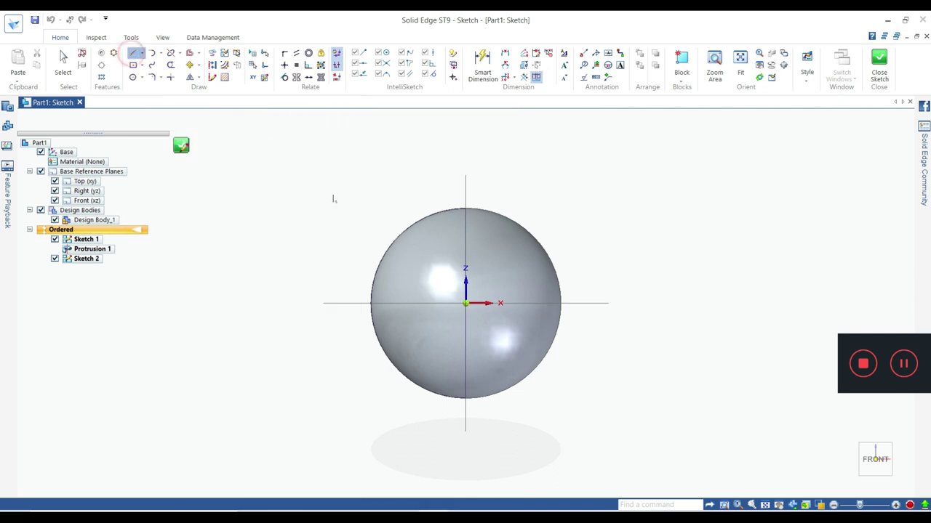
left_click(466, 240)
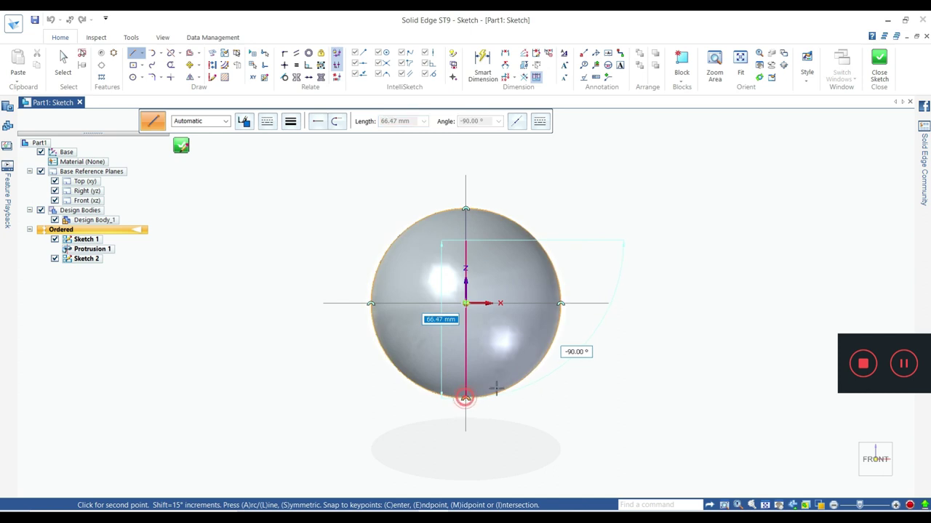
left_click(466, 398)
right_click(613, 375)
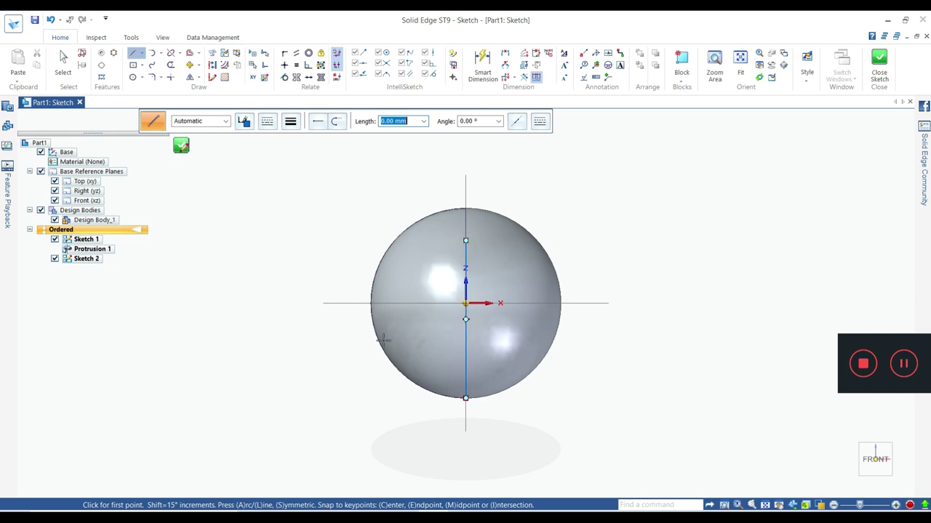
Step: Draw a tangent seam curve from the line's top down the sphere's left side
left_click(151, 65)
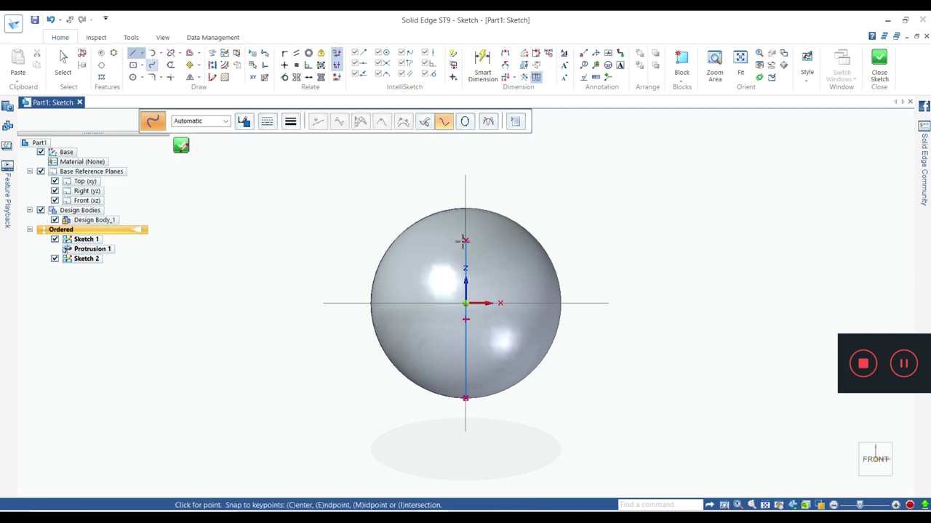
key("Escape")
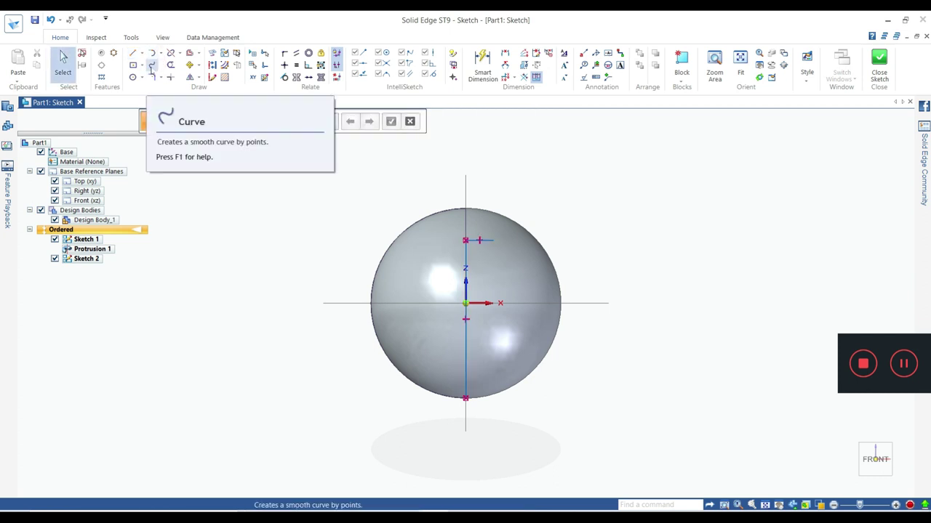
left_click(152, 64)
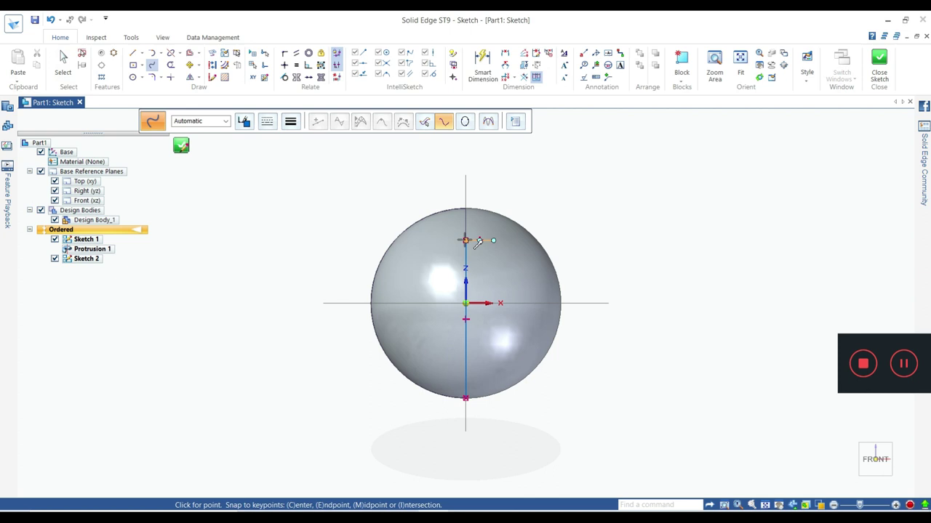
left_click(465, 240)
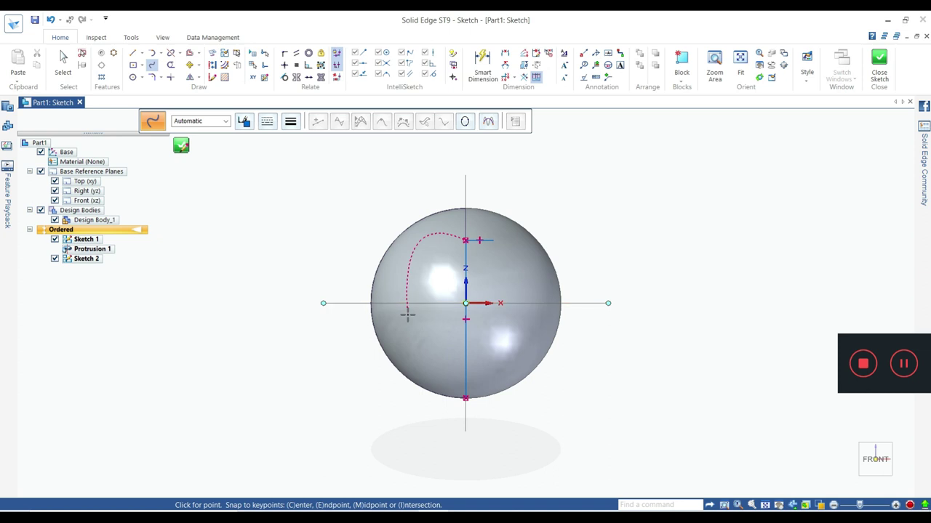
mouse_move(407, 315)
left_mouse_down()
mouse_move(415, 355)
mouse_move(408, 364)
mouse_move(409, 346)
mouse_move(404, 377)
mouse_move(429, 391)
left_mouse_up()
right_click(353, 405)
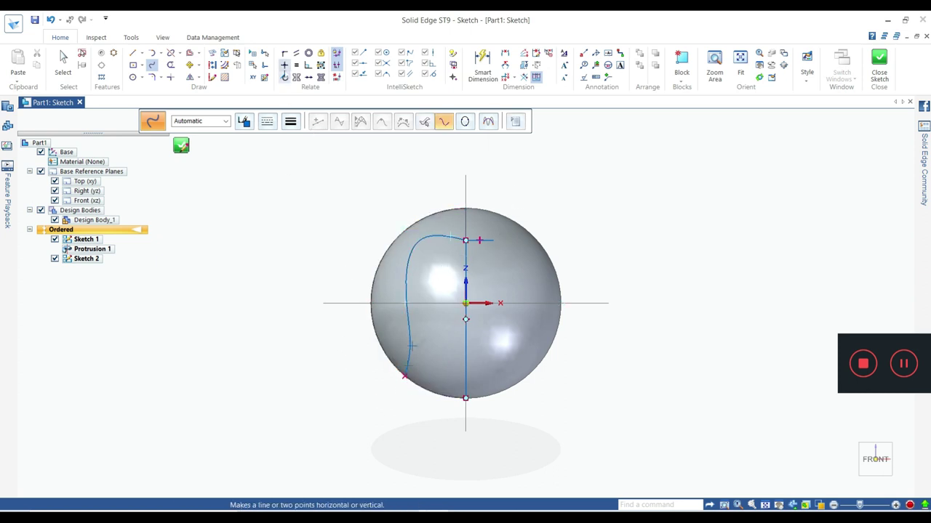
left_click(284, 77)
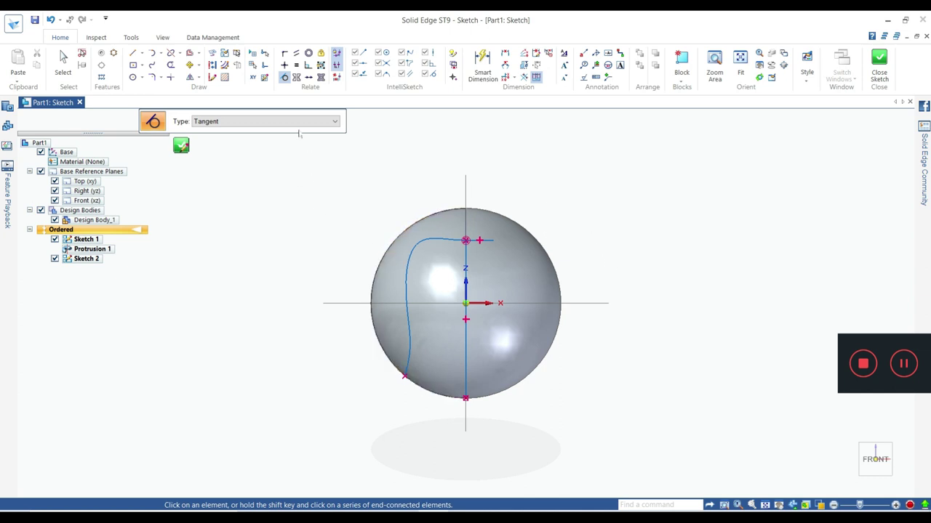
Step: Mirror the seam curve across the vertical line and close the sketch
left_click(190, 78)
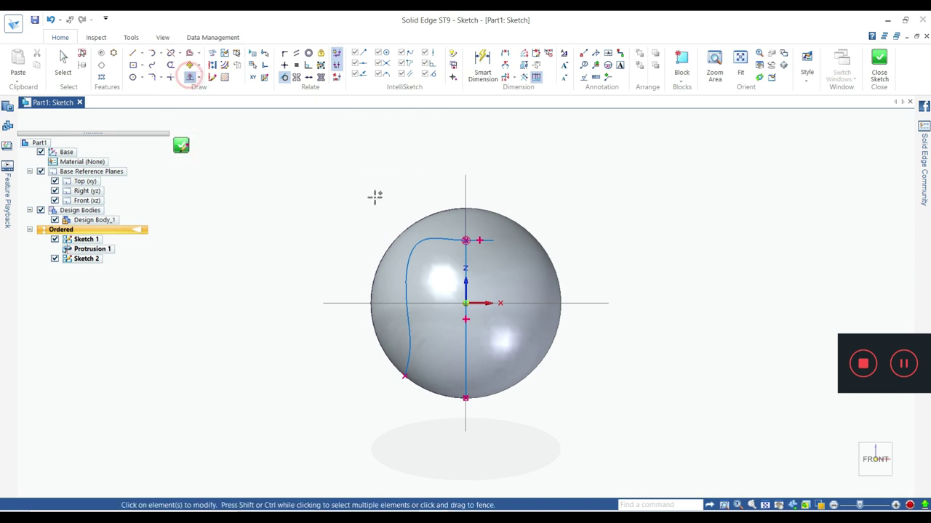
left_click(408, 266)
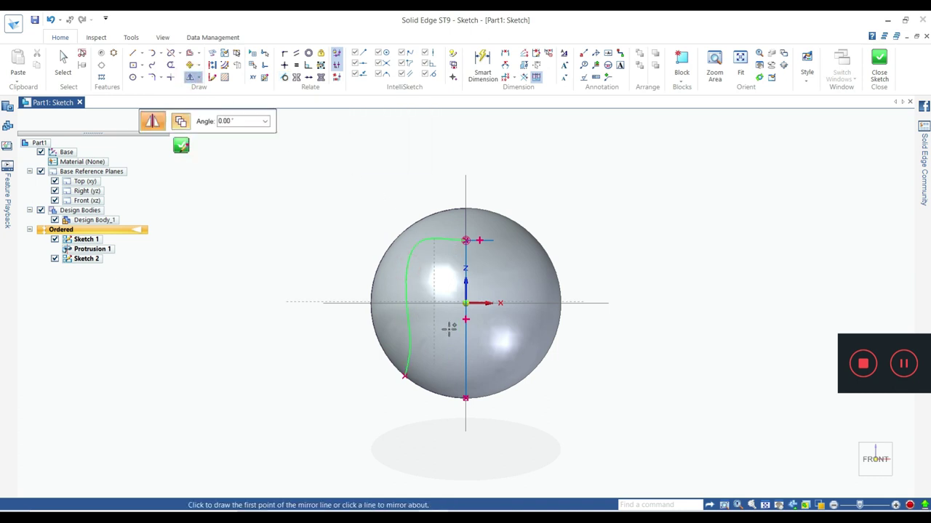
left_click(466, 345)
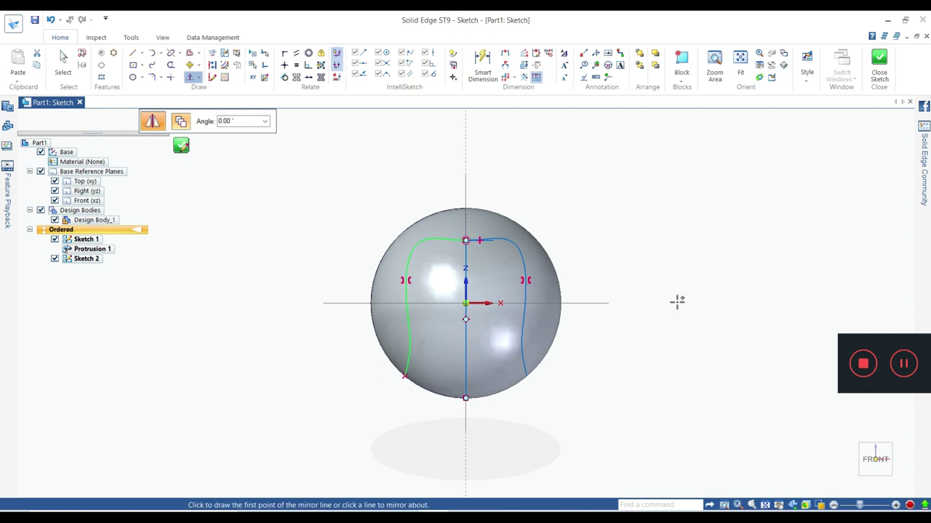
left_click(670, 221)
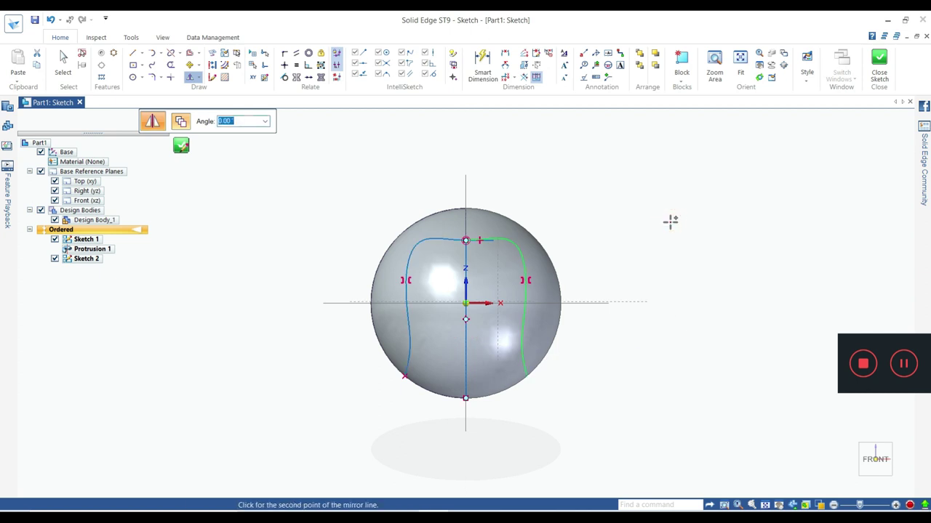
key("Escape")
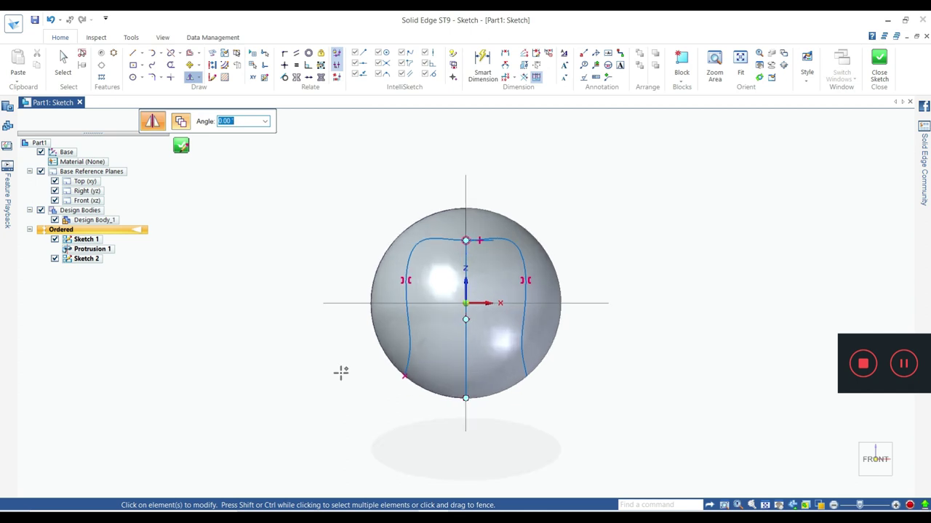
mouse_move(364, 382)
middle_mouse_down()
mouse_move(441, 419)
mouse_move(409, 415)
middle_mouse_up()
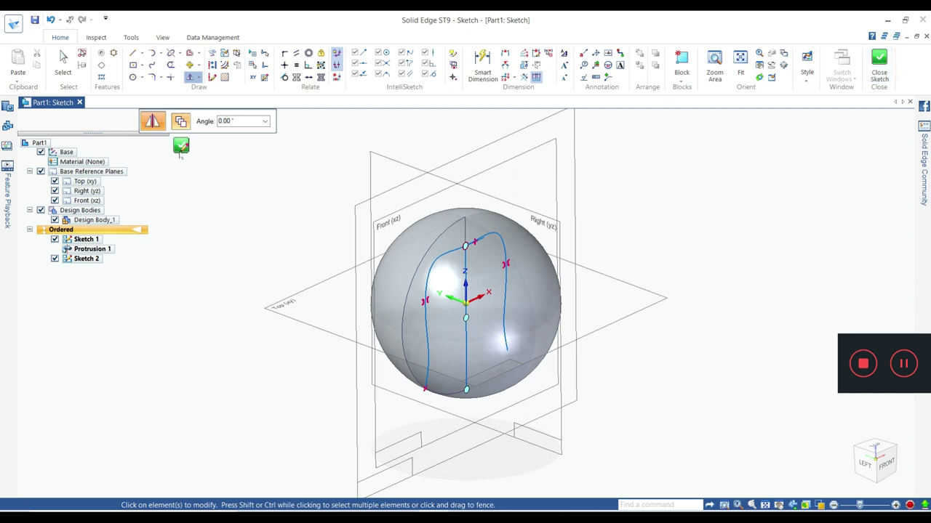
left_click(181, 148)
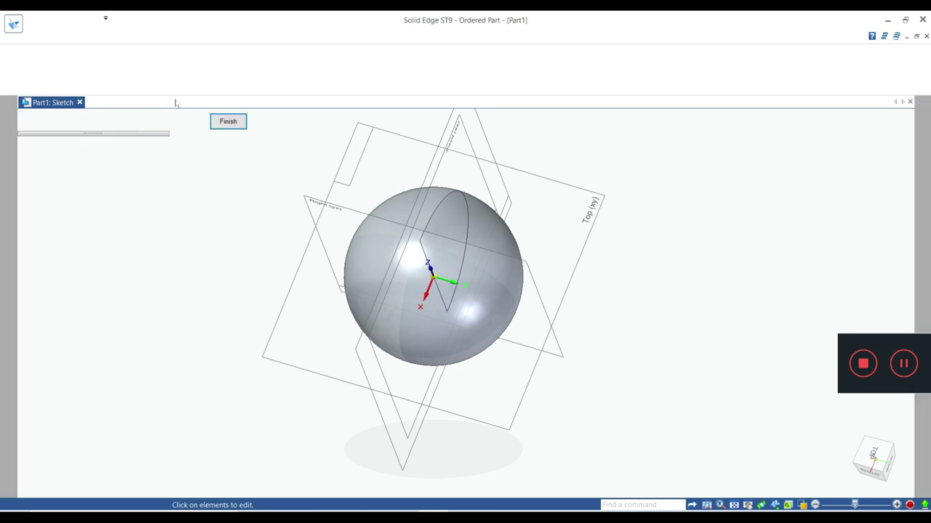
Step: Select the two seam curves for a Project Curve operation from Surfacing
left_click(106, 37)
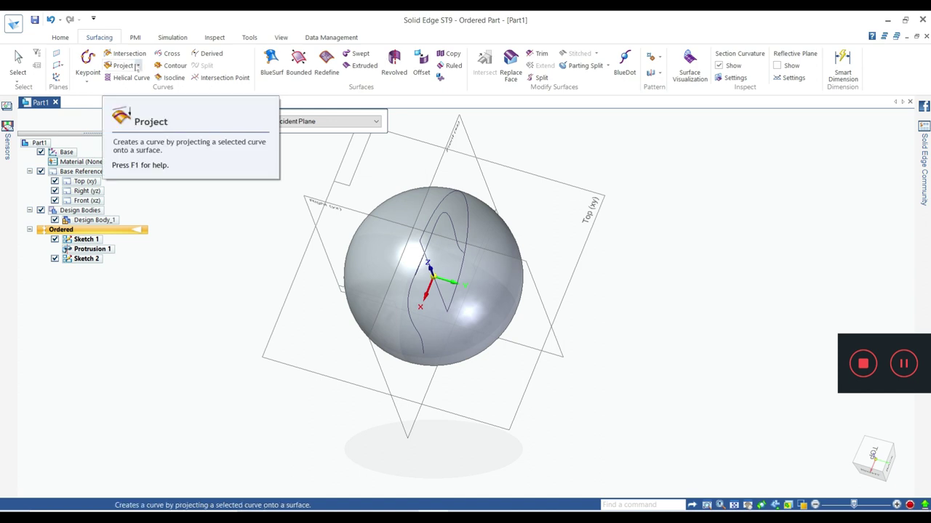
left_click(137, 66)
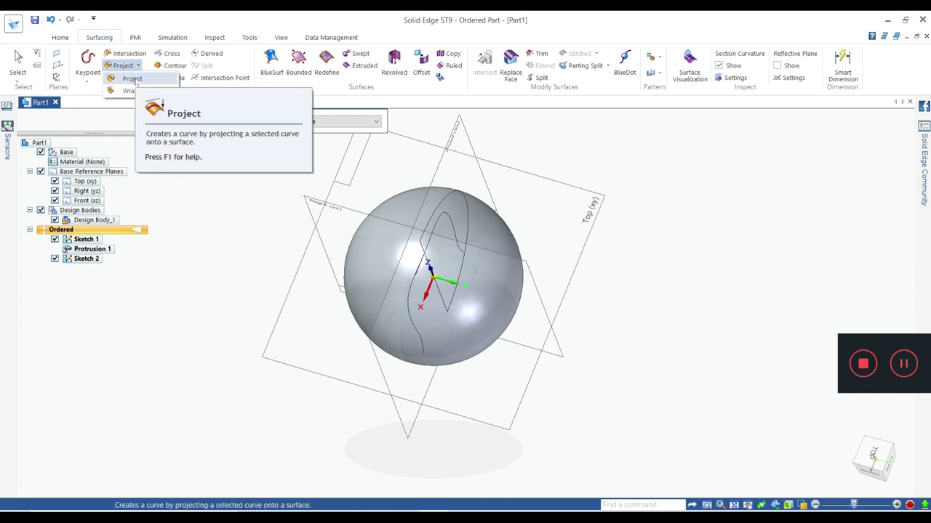
left_click(134, 80)
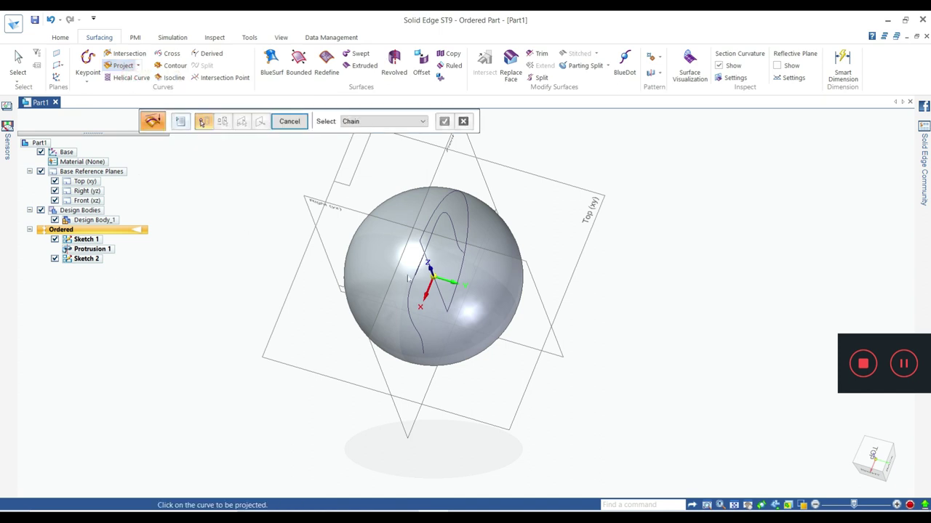
left_click(411, 299)
left_click(433, 242)
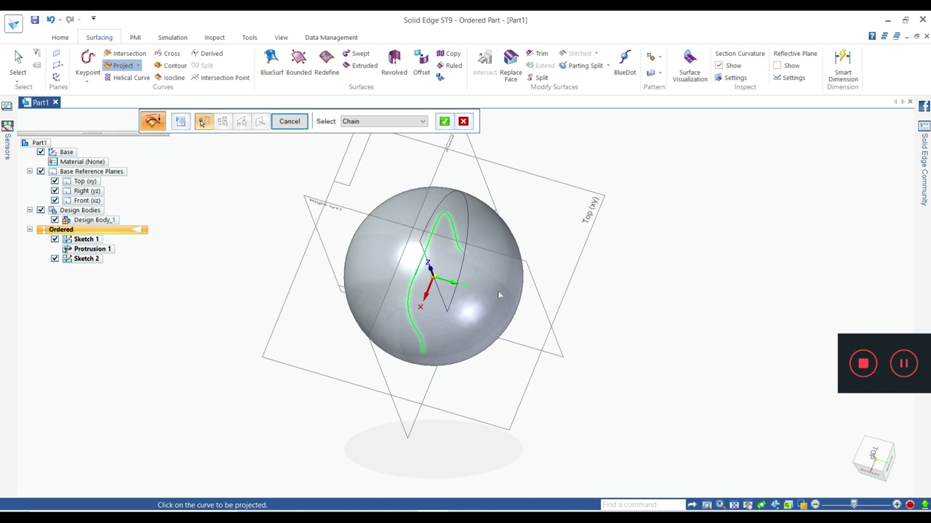
left_click(444, 121)
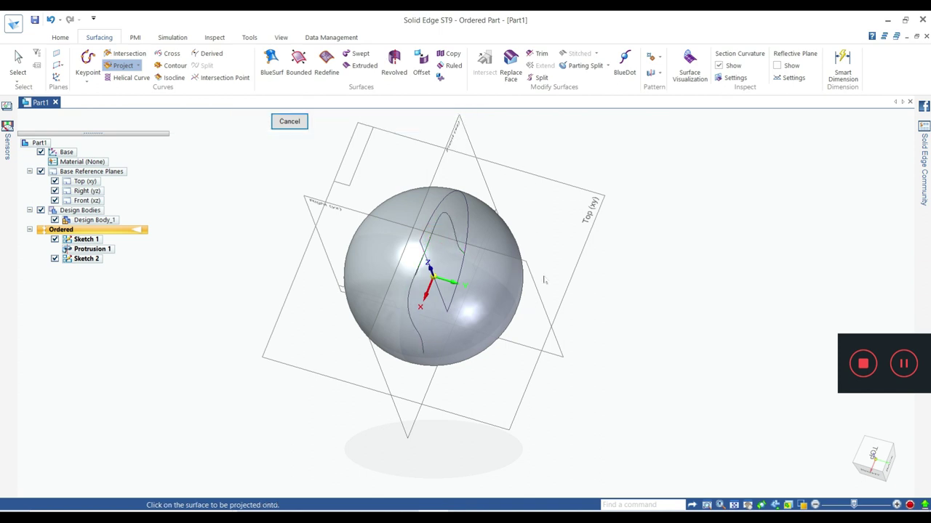
Step: Project the curves onto the sphere face on the displayed side, creating Projection 1
left_click(505, 281)
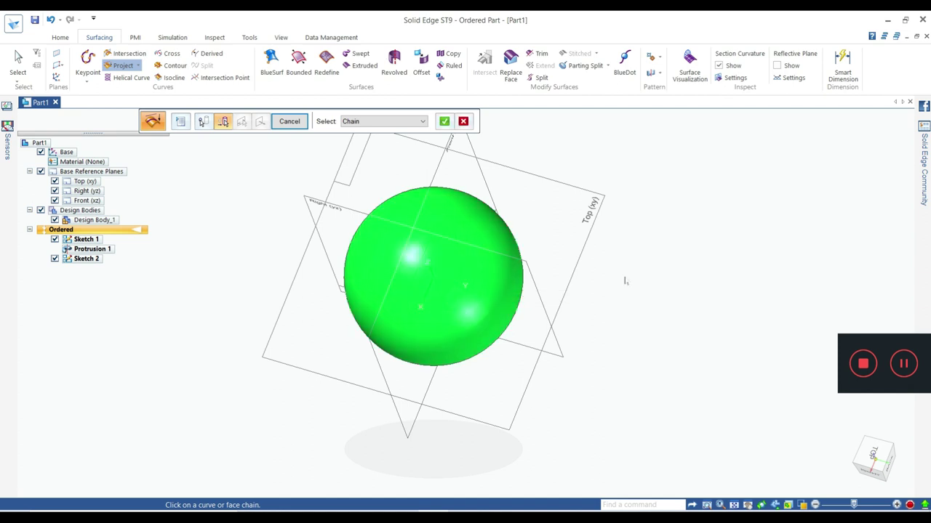
key("Return")
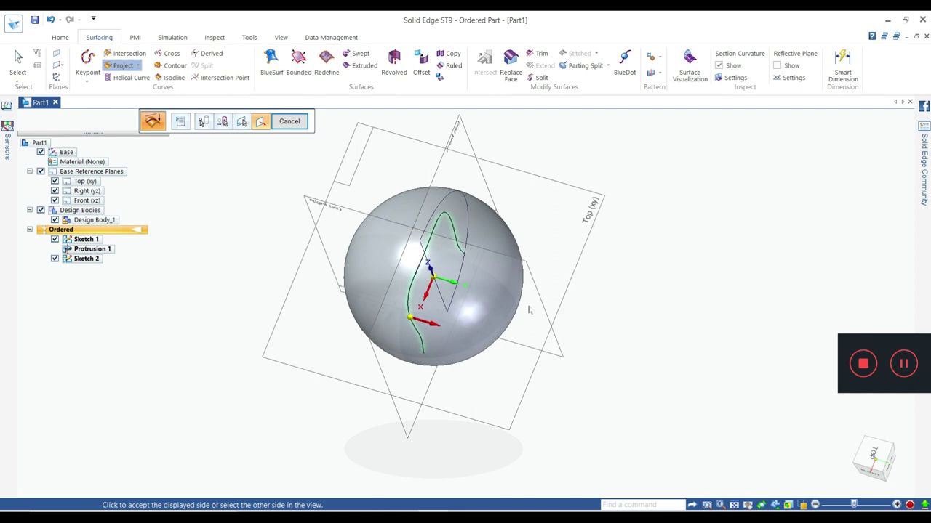
left_click(529, 308)
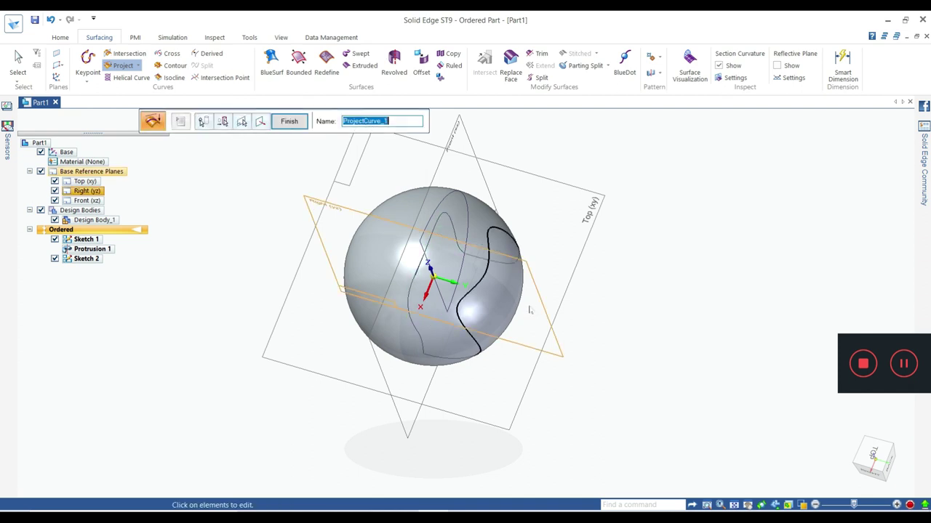
mouse_move(500, 393)
middle_mouse_down()
mouse_move(521, 332)
mouse_move(487, 333)
middle_mouse_up()
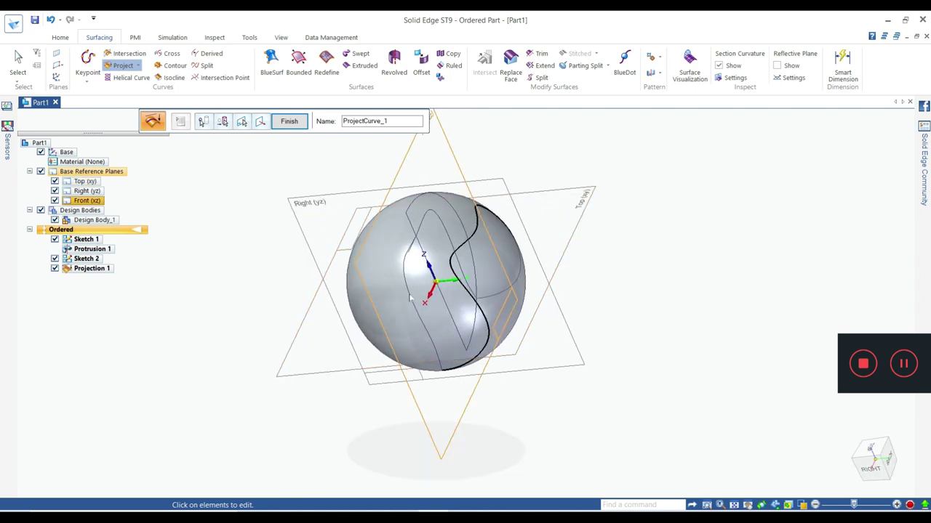
right_click(399, 261)
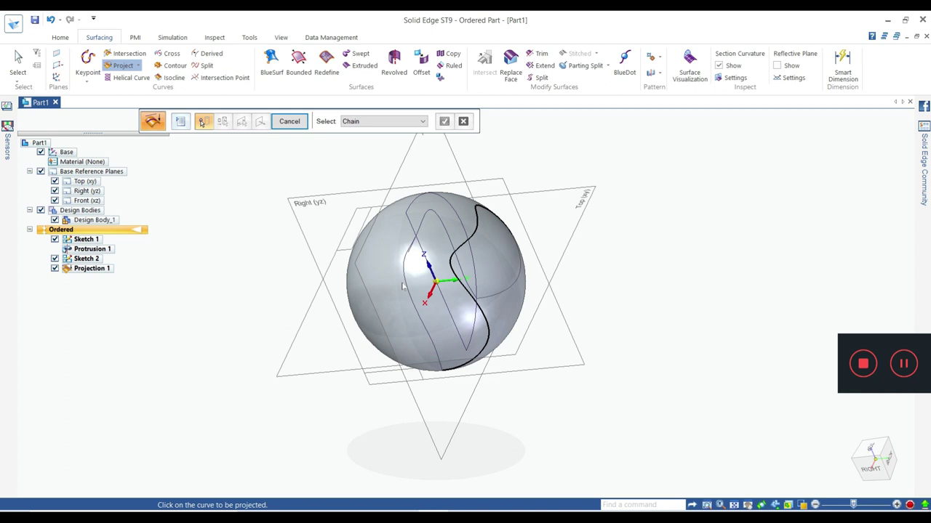
Step: Project the second seam curve chain onto the sphere face, creating Projection 2
left_click(405, 282)
left_click(424, 224)
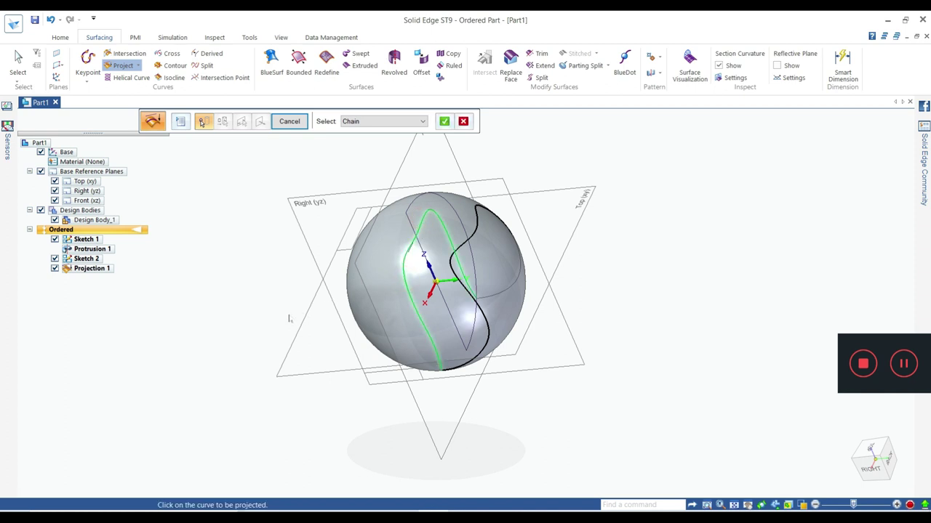
right_click(288, 319)
middle_click_drag(266, 297, 365, 301)
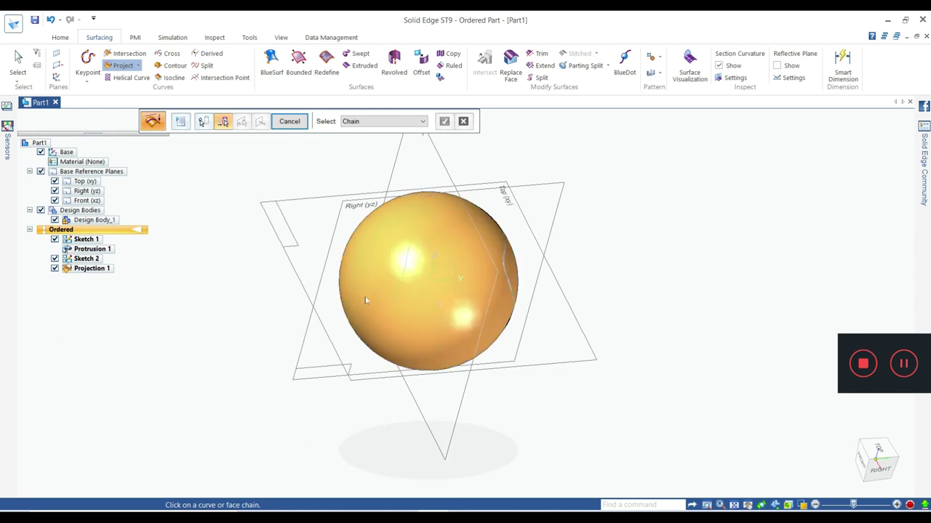
left_click(342, 288)
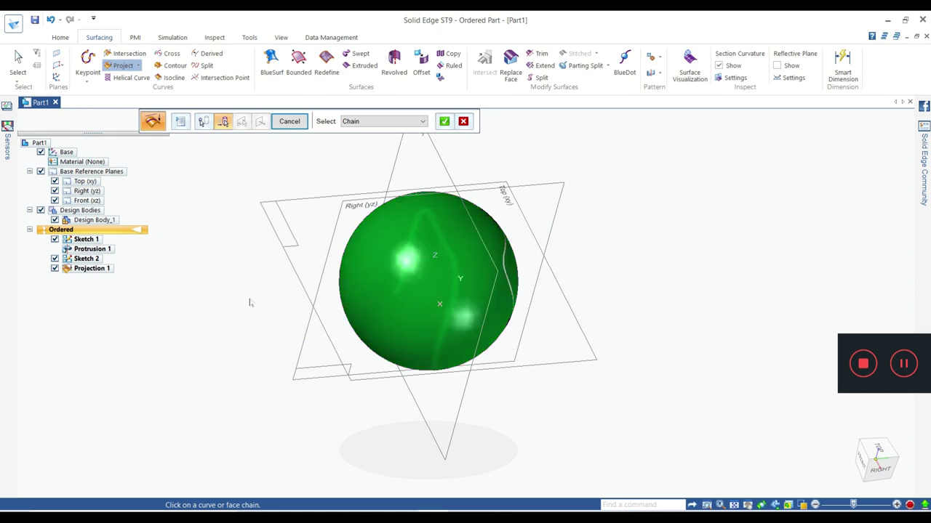
right_click(249, 302)
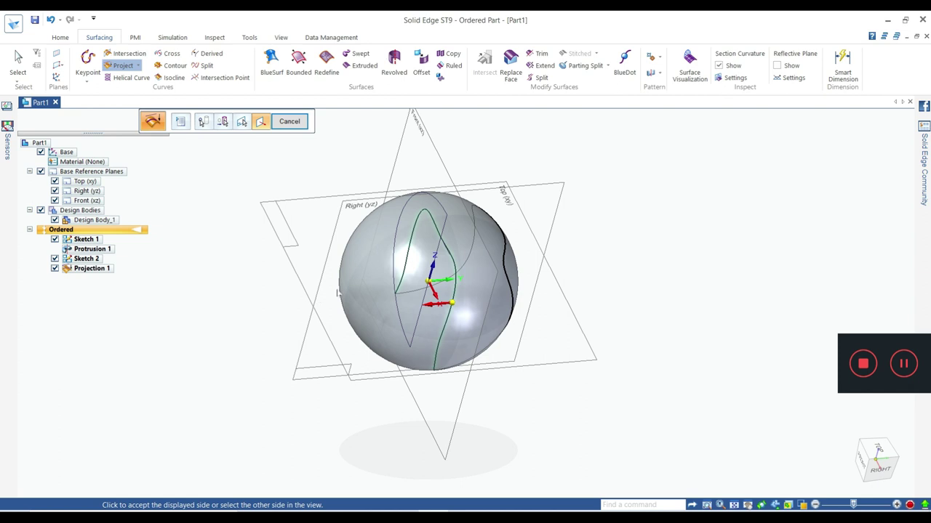
left_click(321, 290)
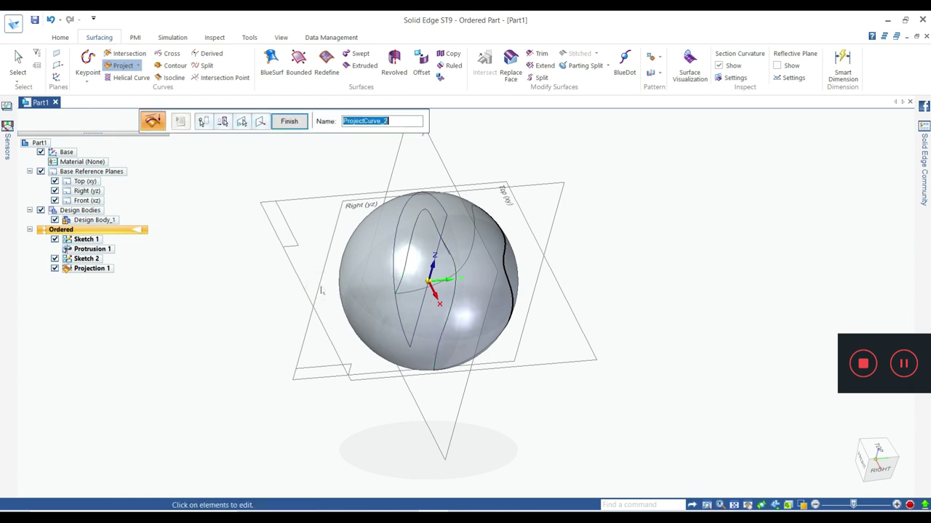
key("ctrl+i")
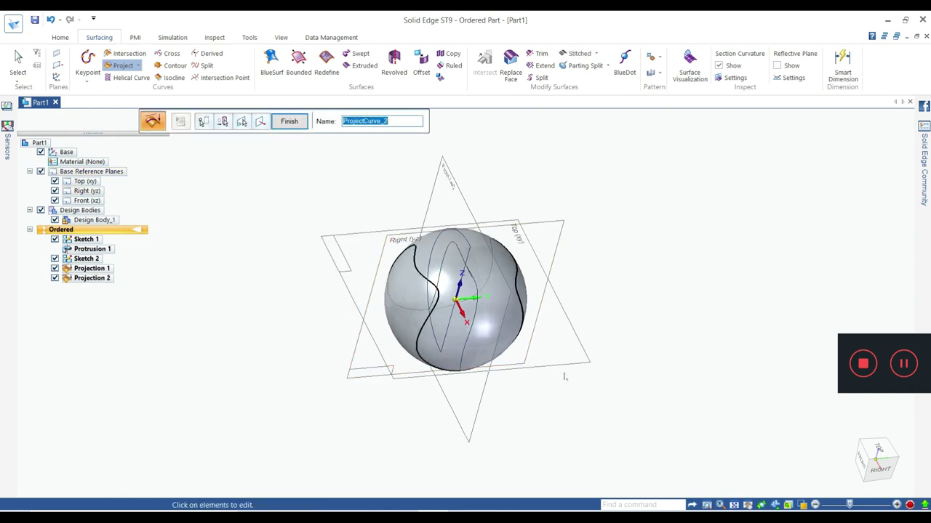
Step: Commit Projection 2 and hide Sketch 1 and Sketch 2
left_click(289, 121)
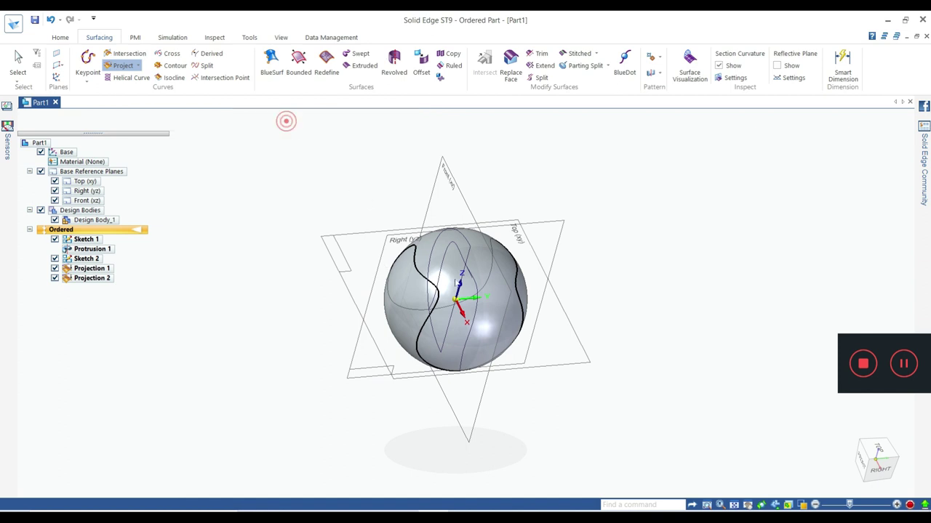
mouse_move(501, 378)
middle_mouse_down()
mouse_move(364, 385)
mouse_move(332, 423)
mouse_move(436, 429)
mouse_move(506, 374)
mouse_move(472, 410)
middle_mouse_up()
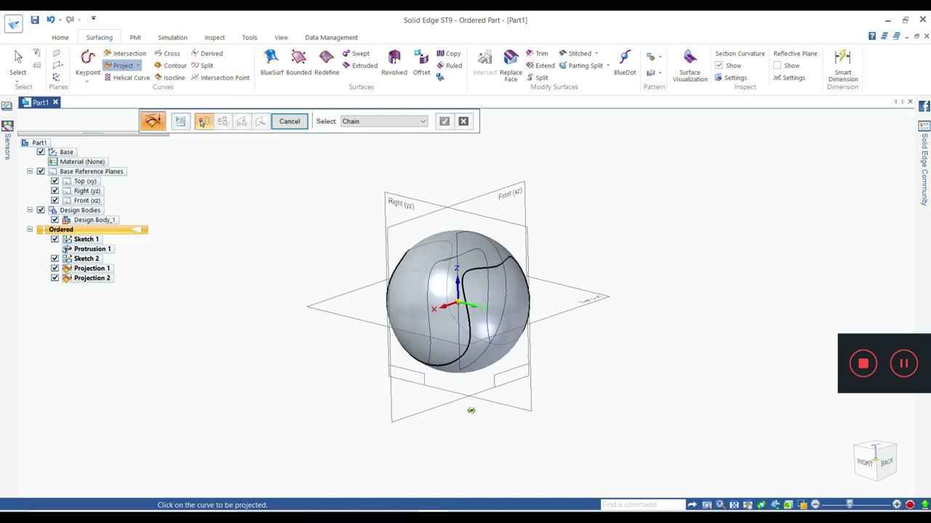
left_click(54, 259)
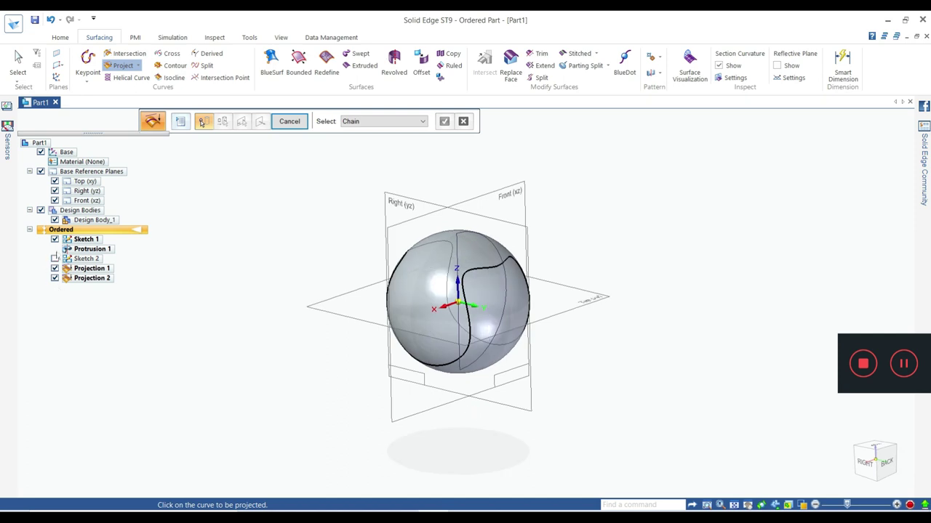
left_click(54, 239)
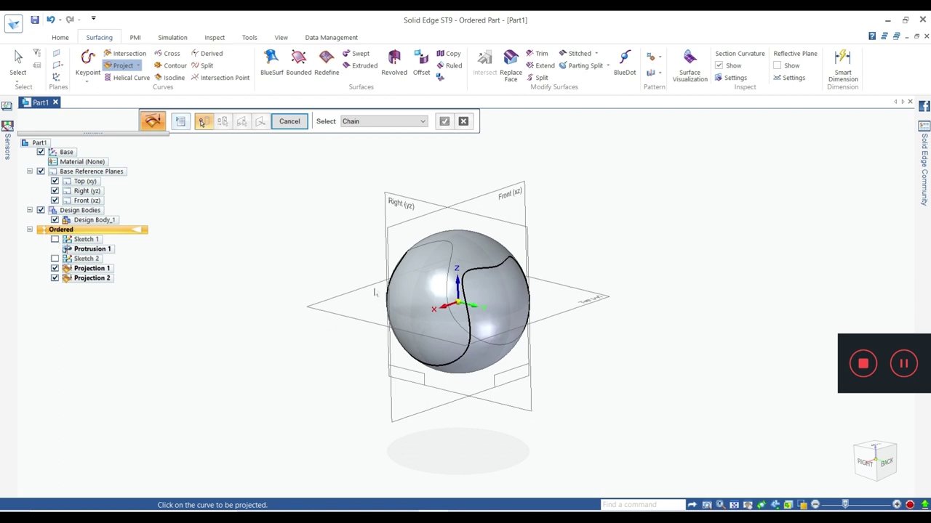
mouse_move(491, 382)
middle_mouse_down()
mouse_move(572, 365)
mouse_move(376, 369)
mouse_move(431, 367)
middle_mouse_up()
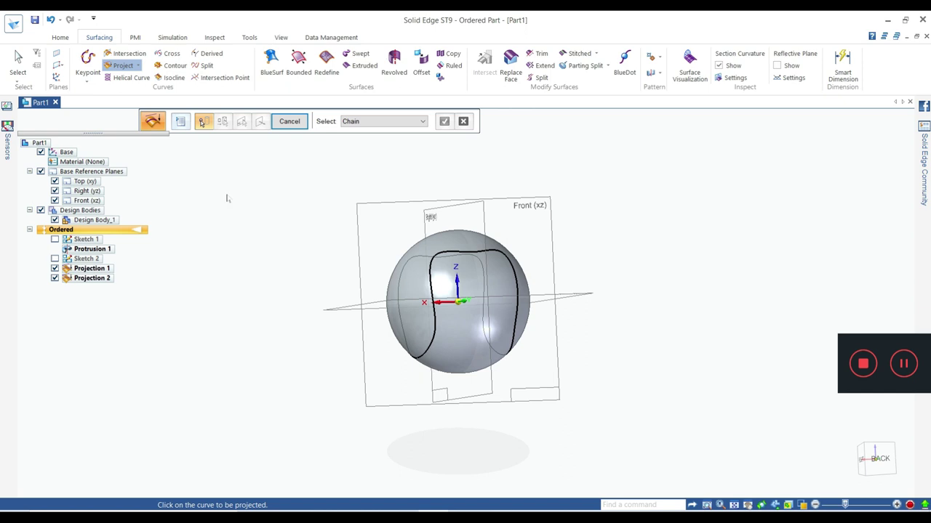
Step: Join both projected seam curves into one Derived Curve 1
left_click(212, 56)
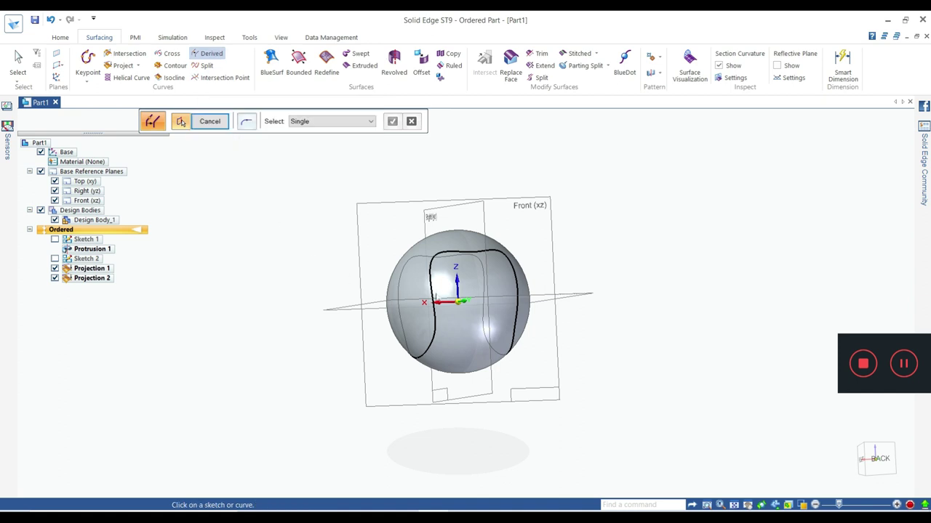
left_click(432, 285)
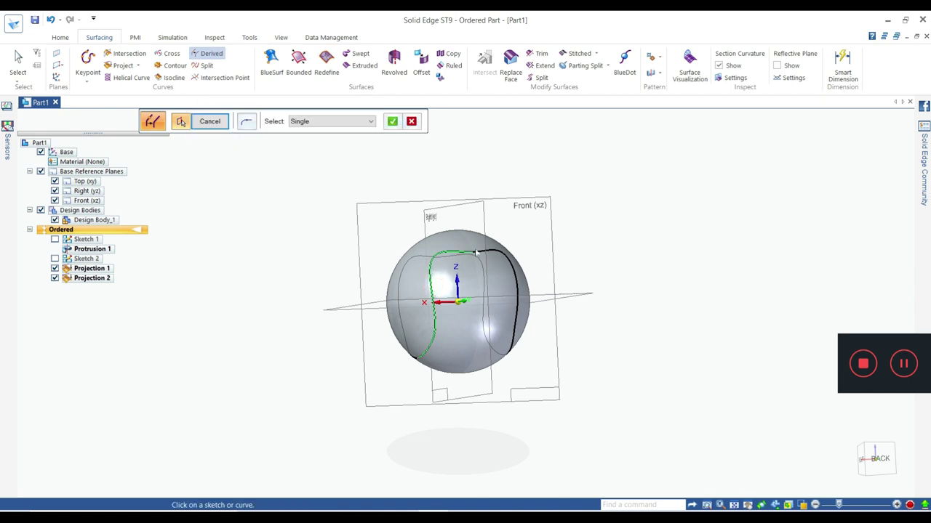
middle_click_drag(352, 392, 447, 359)
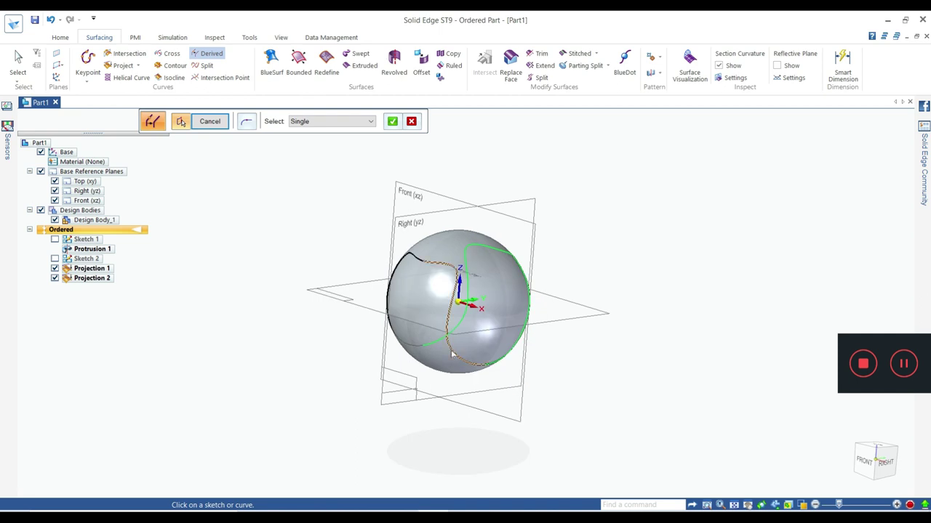
left_click(391, 274)
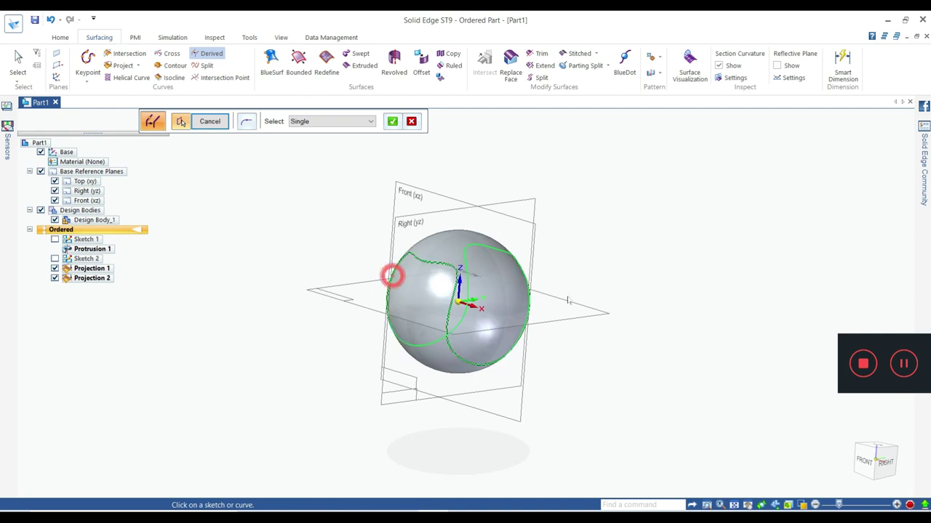
right_click(552, 160)
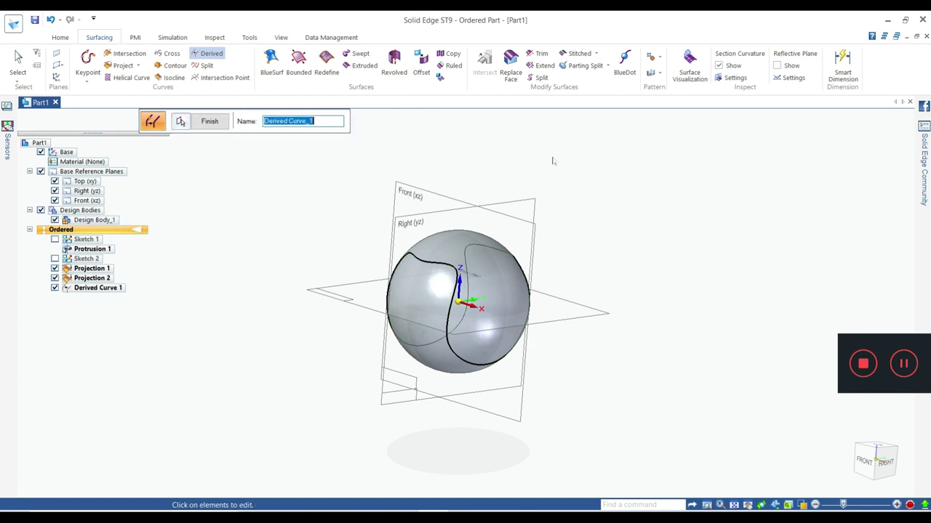
left_click(209, 121)
left_click(208, 119)
mouse_move(602, 370)
middle_mouse_down()
mouse_move(530, 365)
mouse_move(551, 366)
middle_mouse_up()
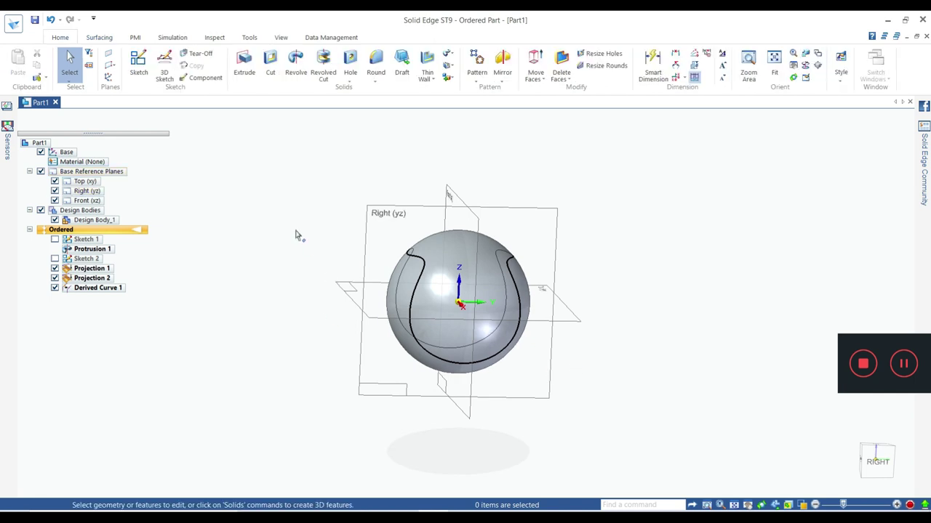
Step: Start a sketch on the Front plane and draw a small circle at the seam curve's lower right end
middle_click_drag(295, 234, 386, 238)
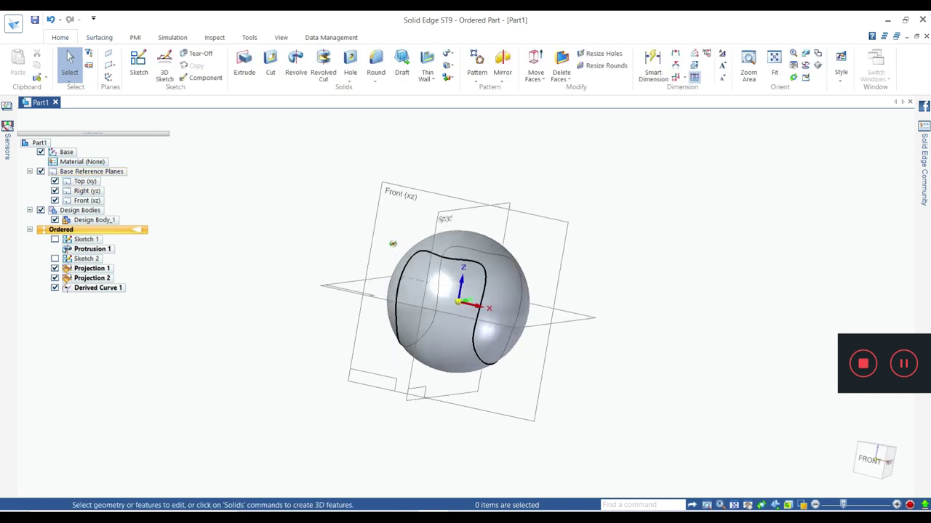
left_click(131, 66)
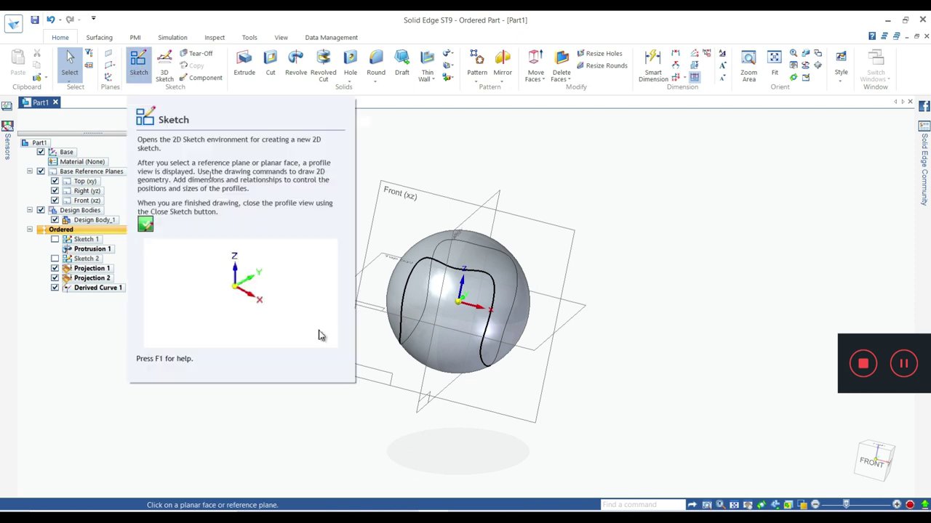
left_click(389, 198)
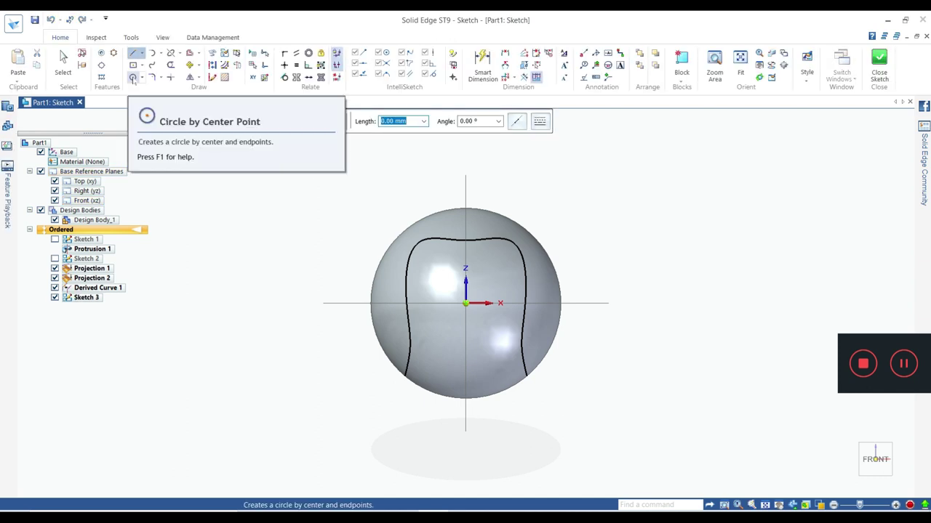
left_click(133, 78)
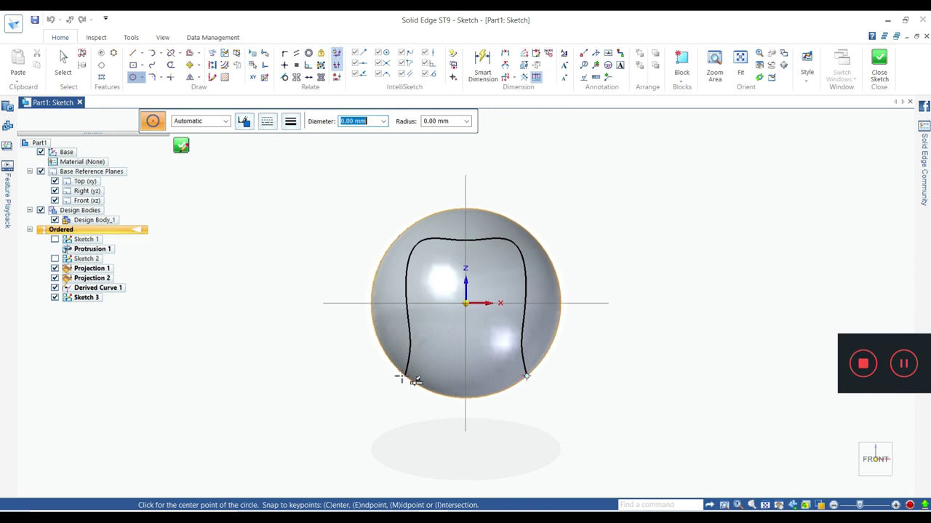
left_click(527, 376)
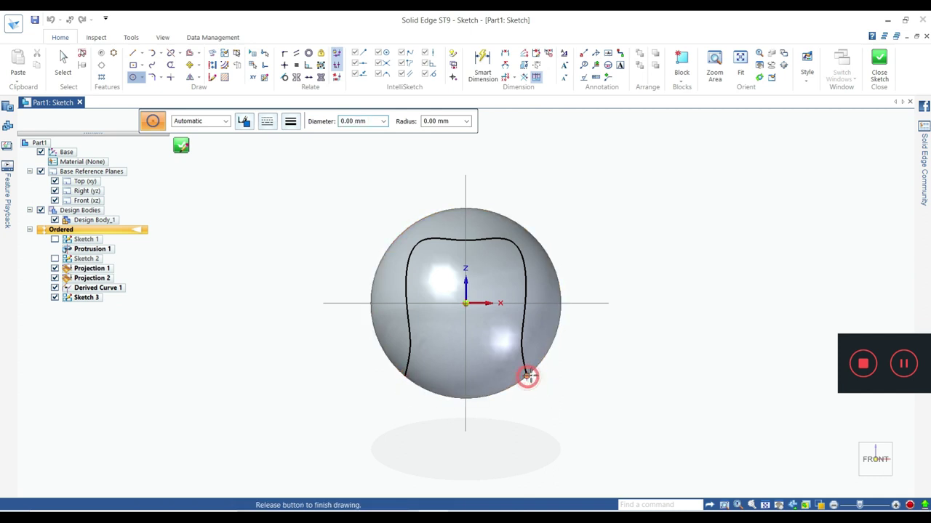
left_click(526, 376)
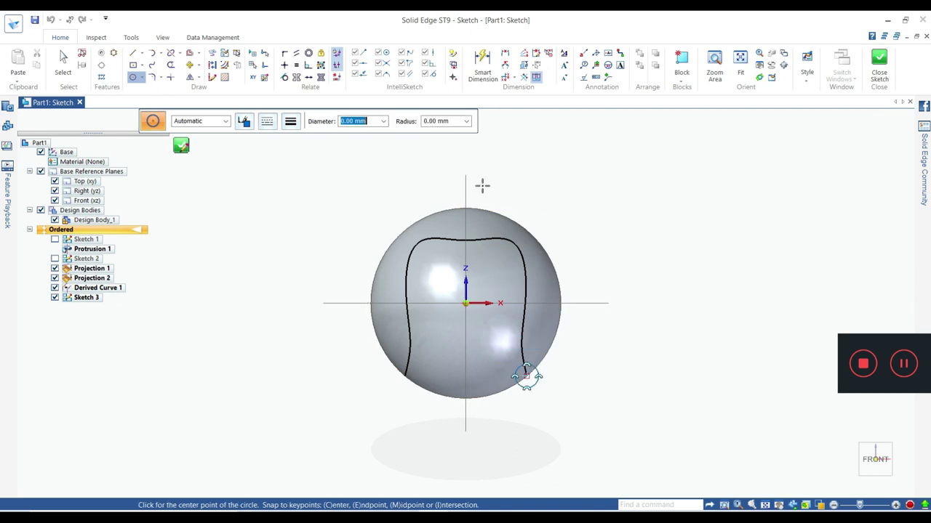
Step: Dimension the circle to 8 mm diameter and close the sketch
left_click(480, 66)
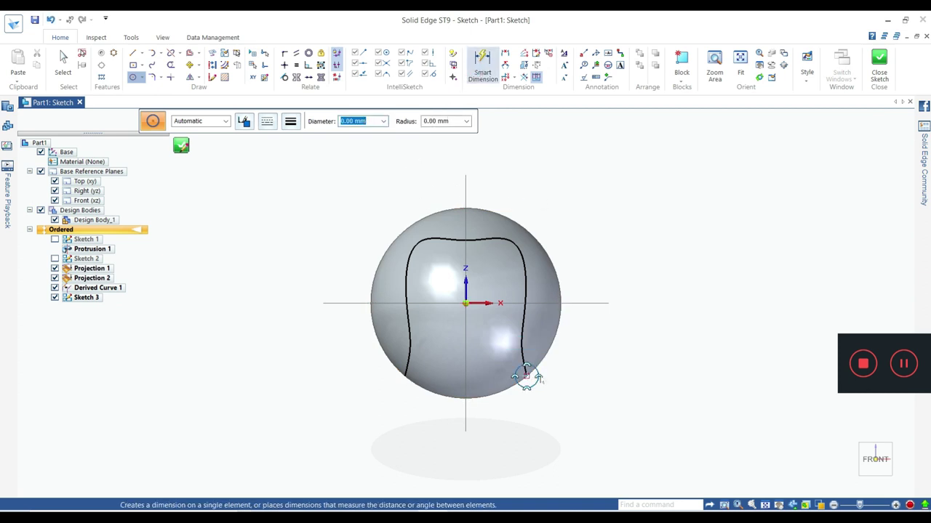
left_click(538, 373)
left_click(588, 350)
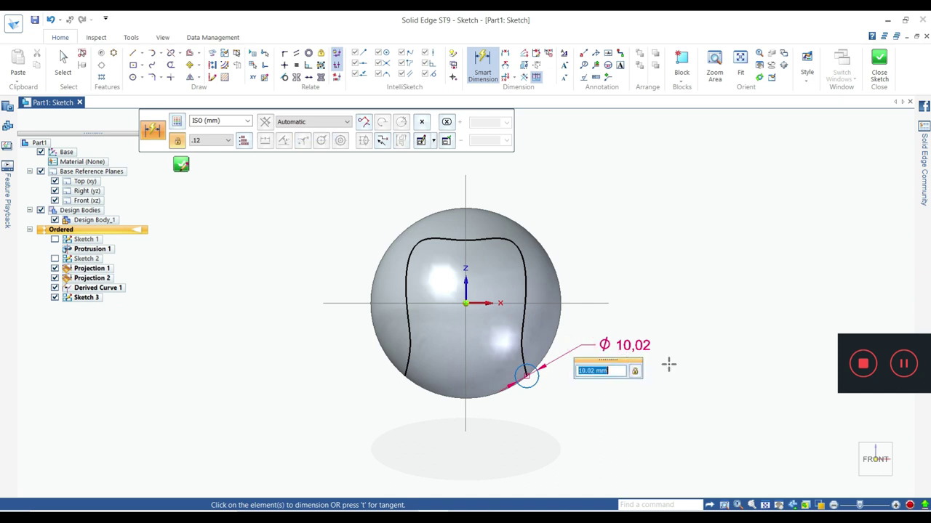
type("8")
key("Return")
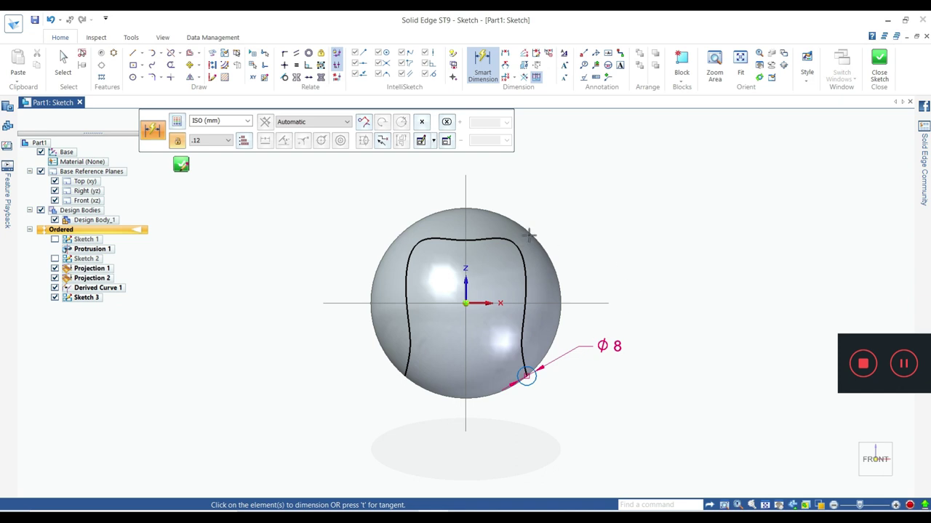
key("Escape")
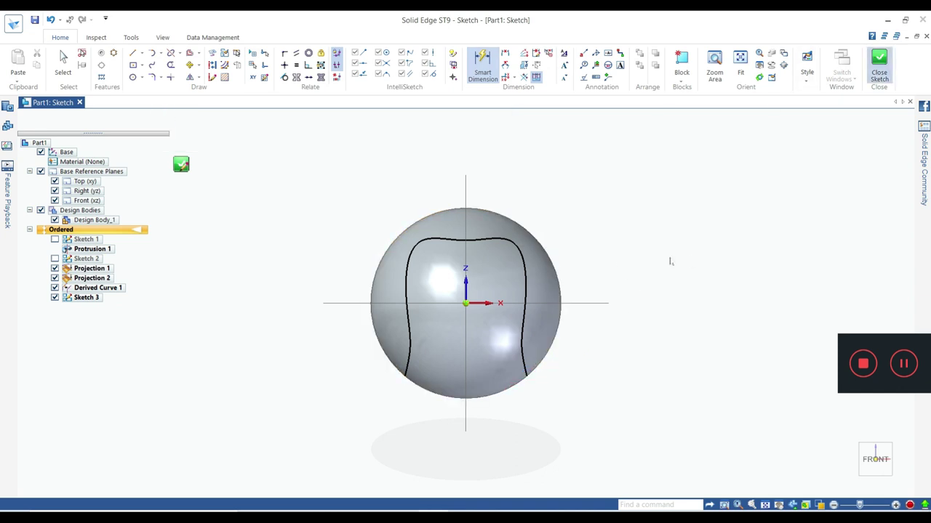
key("ctrl+Return")
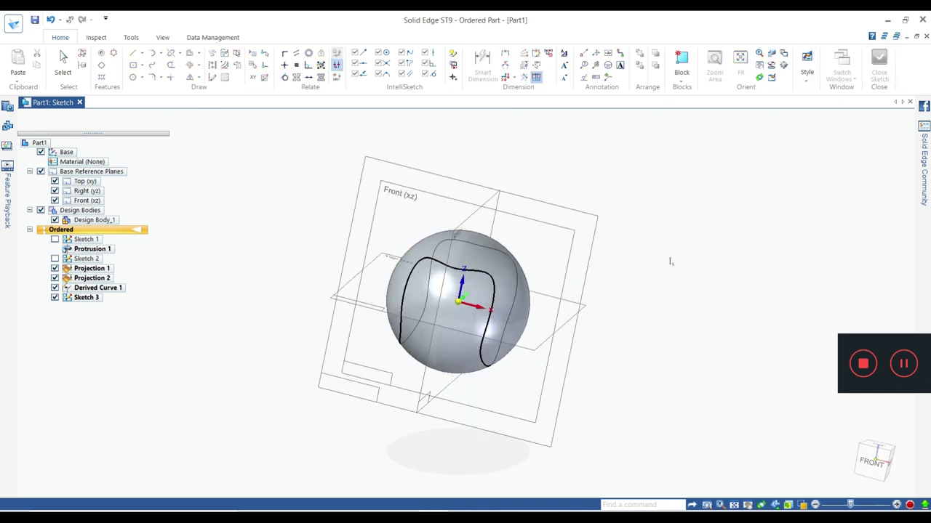
Step: Sweep a cutout along Derived Curve 1 with the 8 mm circle as section, creating Cutout 1
left_click(225, 118)
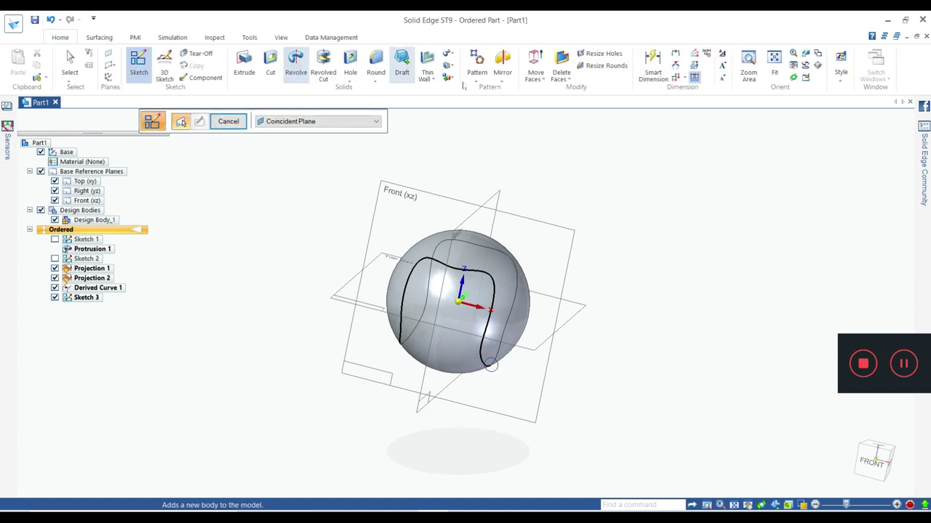
left_click(448, 66)
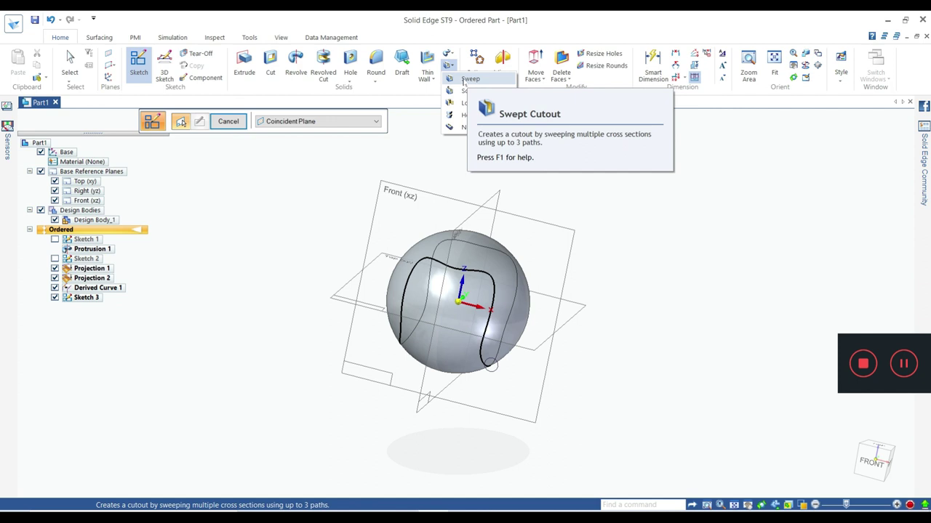
left_click(463, 79)
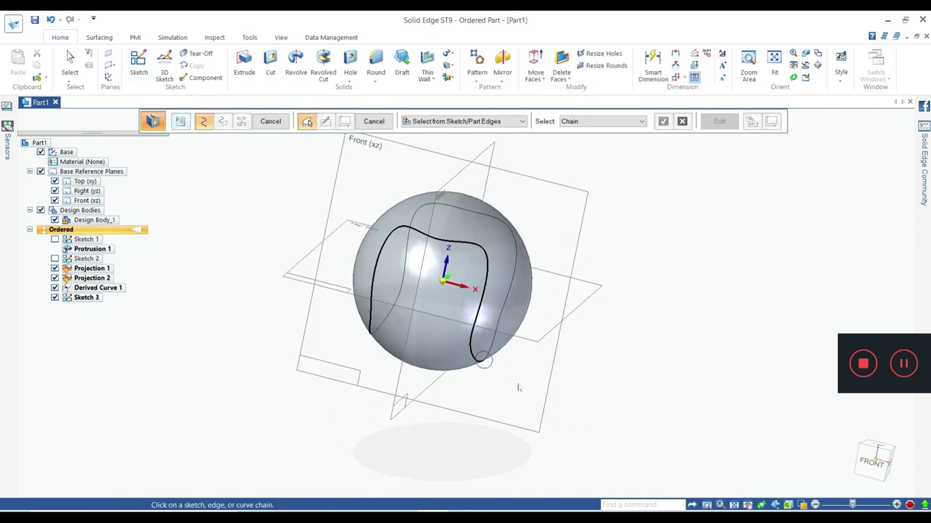
left_click(471, 345)
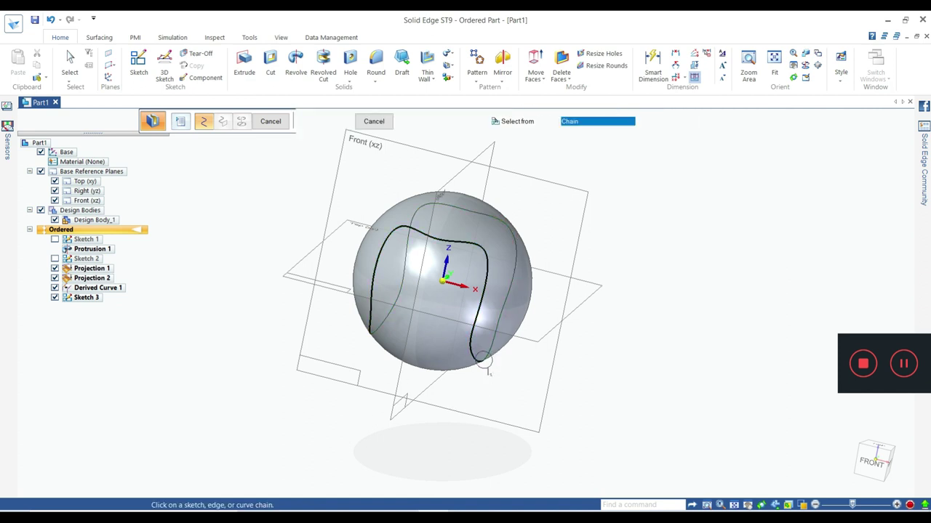
right_click(713, 349)
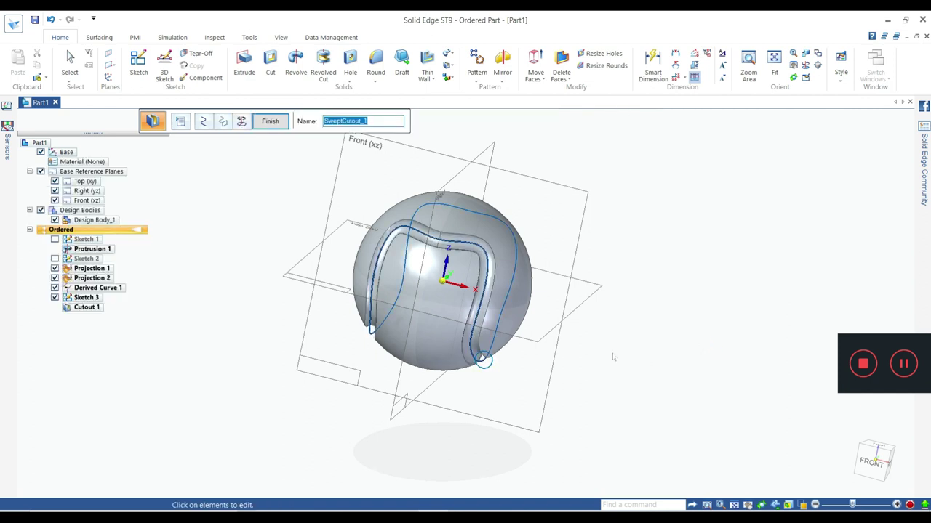
left_click(276, 124)
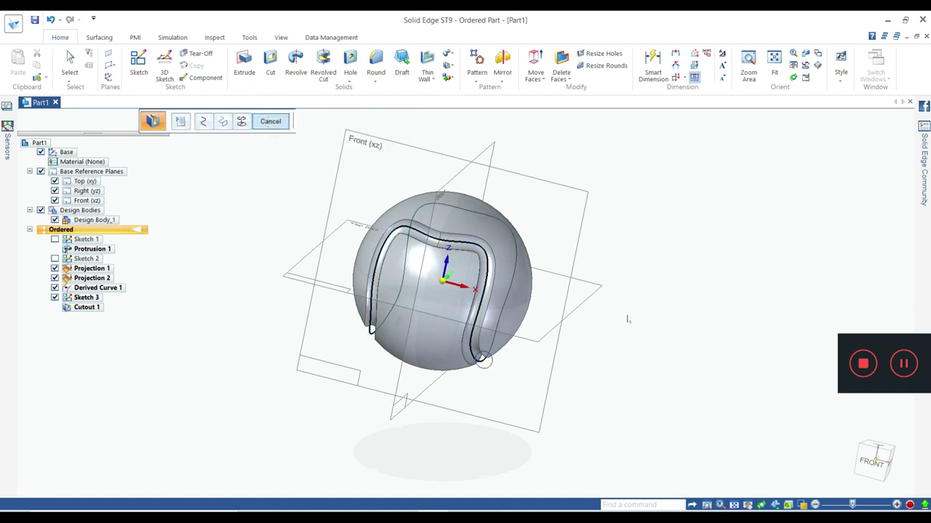
left_click(270, 124)
mouse_move(441, 386)
middle_mouse_down()
mouse_move(472, 335)
mouse_move(547, 363)
mouse_move(671, 332)
mouse_move(725, 297)
mouse_move(482, 360)
mouse_move(702, 410)
mouse_move(728, 340)
middle_mouse_up()
mouse_move(543, 295)
middle_mouse_down()
mouse_move(603, 298)
mouse_move(534, 367)
middle_mouse_up()
mouse_move(631, 283)
middle_mouse_down()
mouse_move(650, 266)
mouse_move(545, 235)
mouse_move(572, 234)
mouse_move(679, 280)
mouse_move(589, 222)
middle_mouse_up()
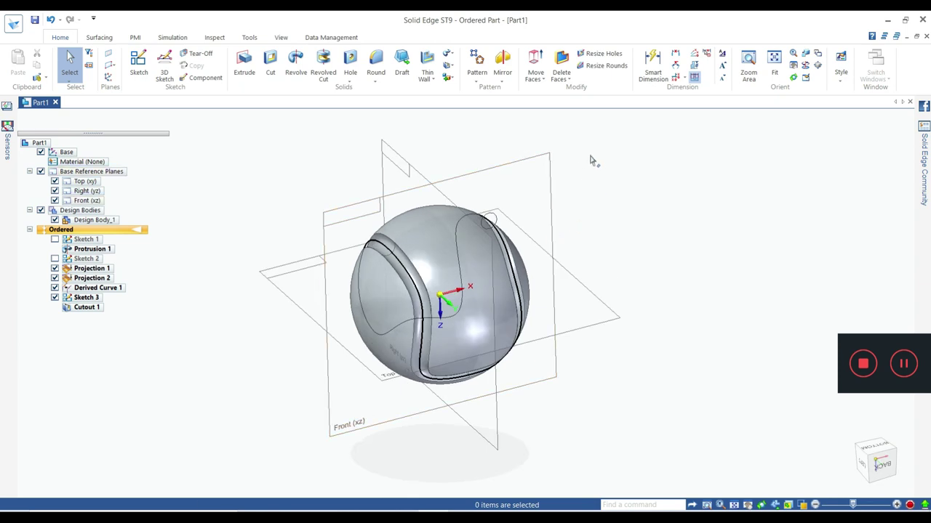
Step: Hide the Top, Right and Front reference planes and orbit to view the grooved ball
left_click(280, 38)
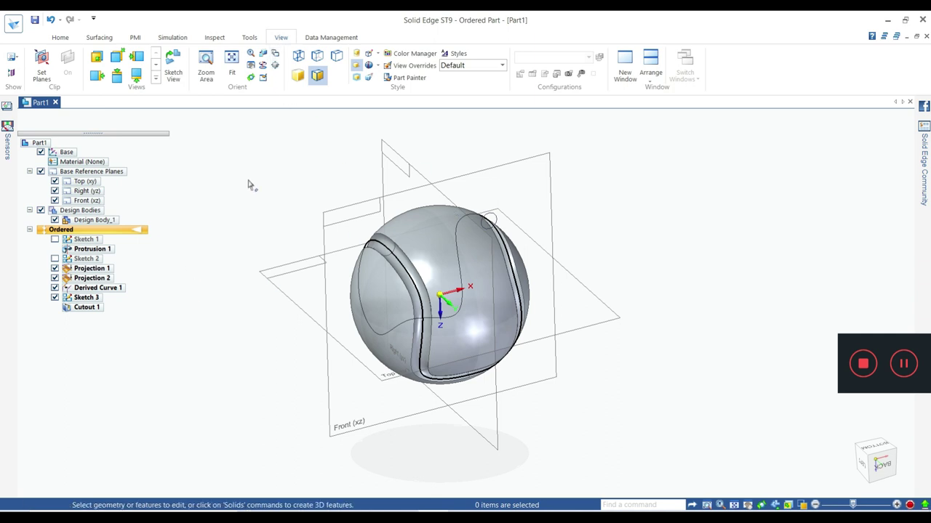
left_click(55, 181)
left_click(55, 190)
left_click(54, 200)
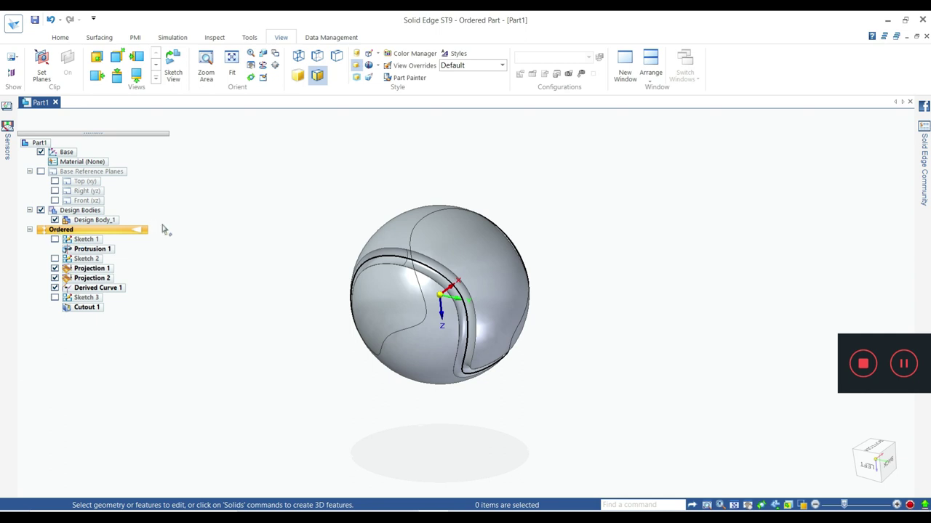
mouse_move(361, 376)
middle_mouse_down()
mouse_move(474, 364)
mouse_move(516, 193)
middle_mouse_up()
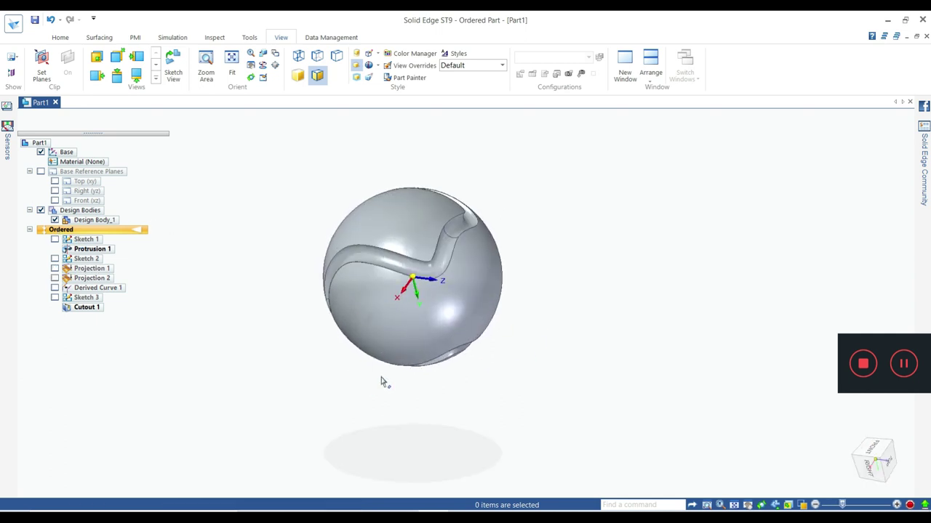
middle_click_drag(386, 368, 536, 323)
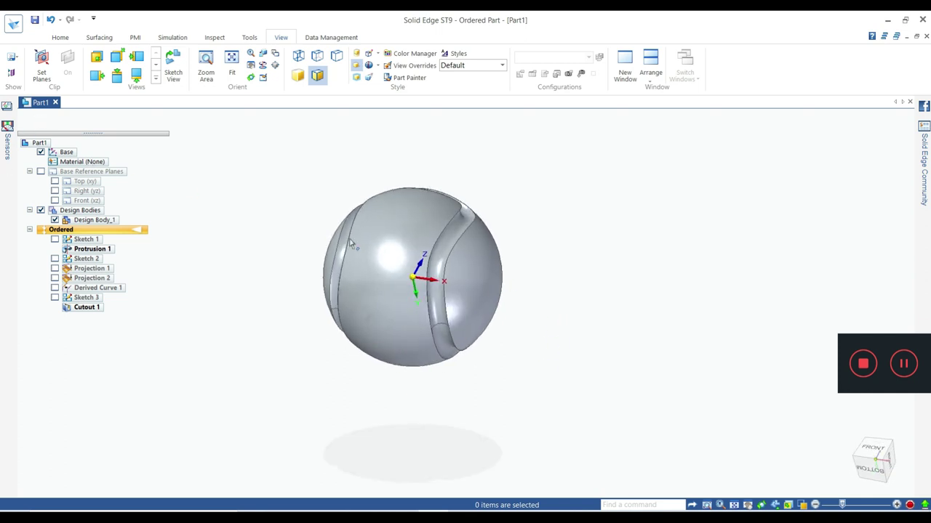
right_click(38, 144)
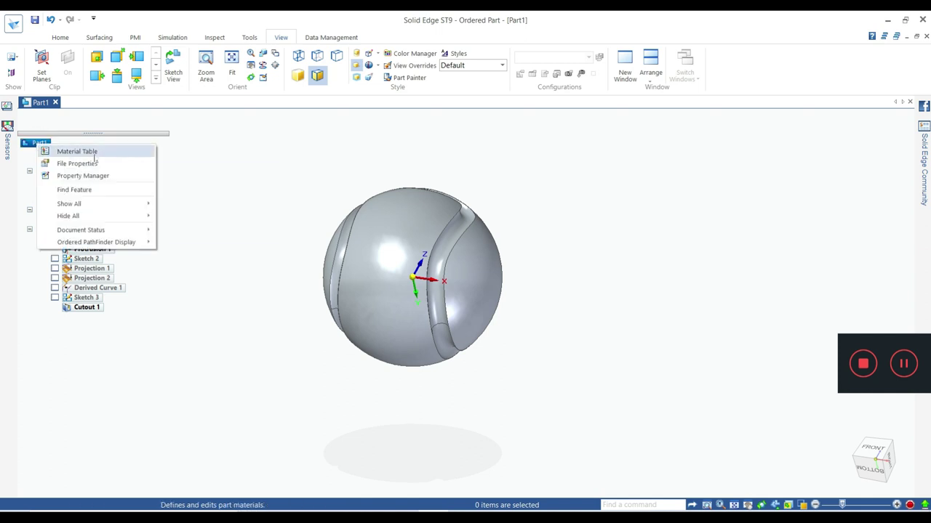
left_click(92, 152)
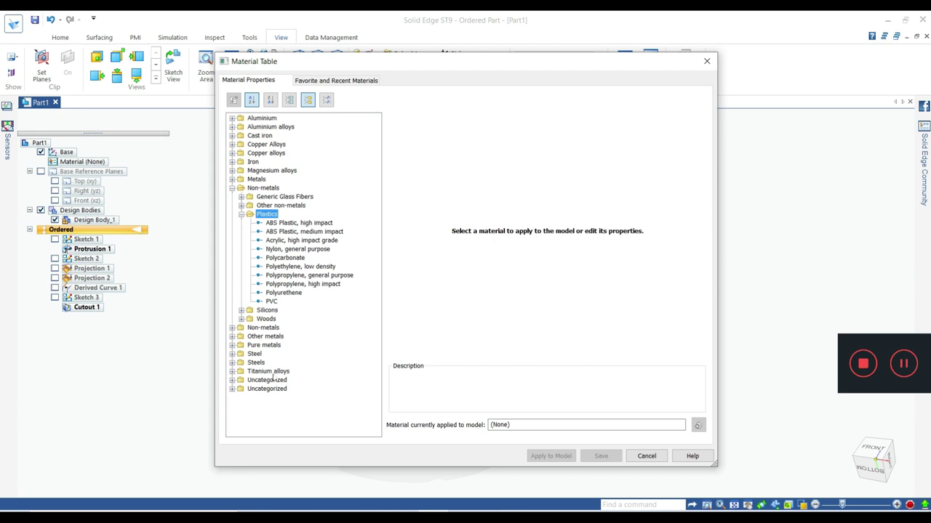
left_click(253, 356)
left_click(232, 356)
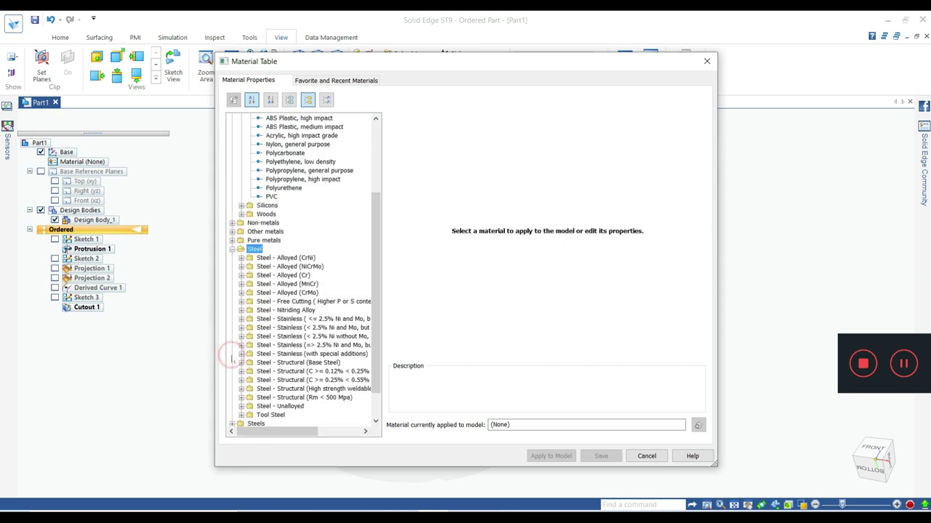
scroll(313, 309, "up", 3)
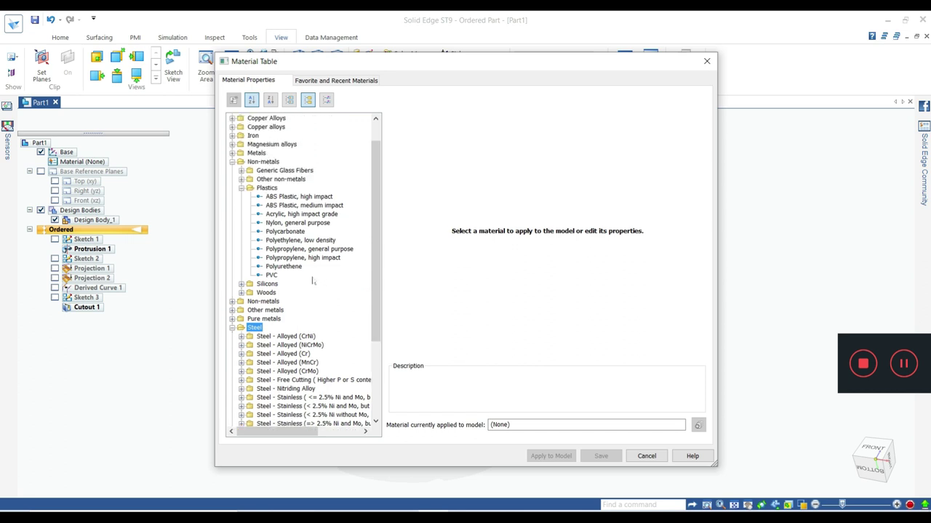
scroll(312, 284, "up", 1)
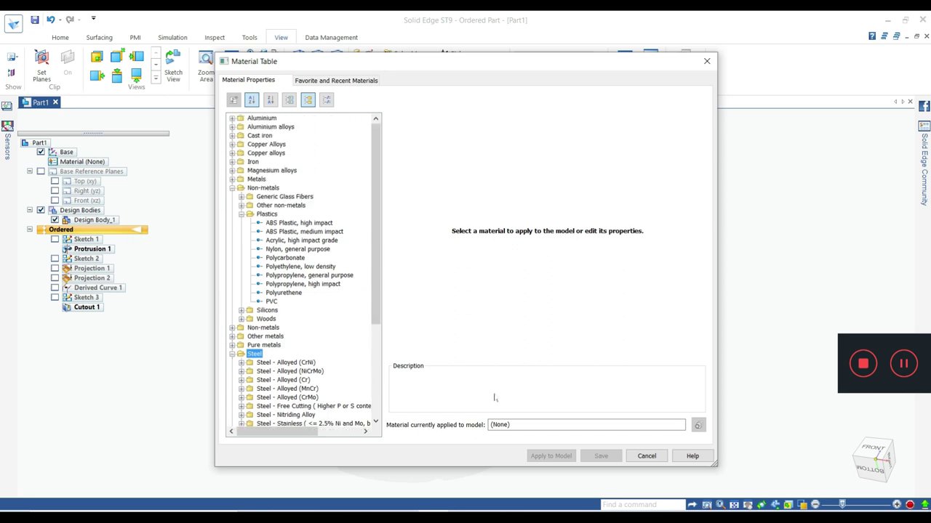
left_click(646, 457)
left_click(535, 385)
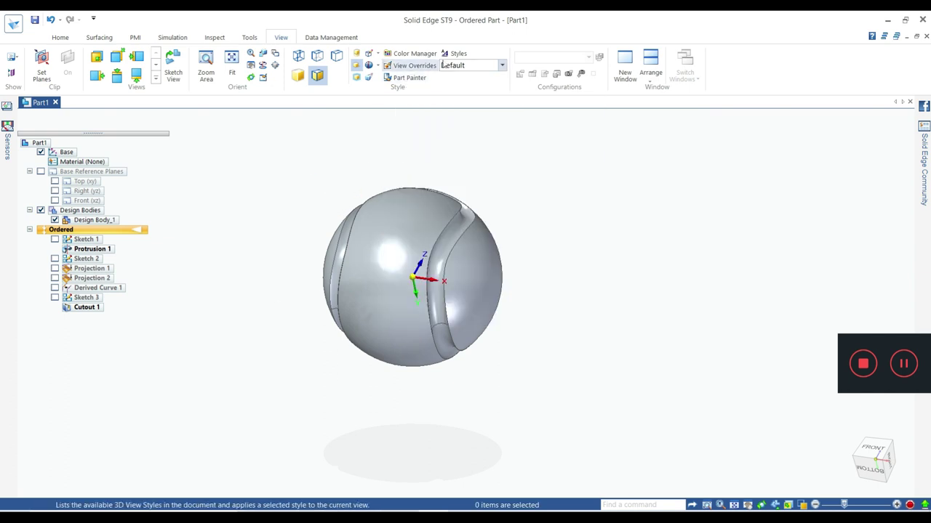
Step: Start Part Painter and select White as the paint style
left_click(408, 78)
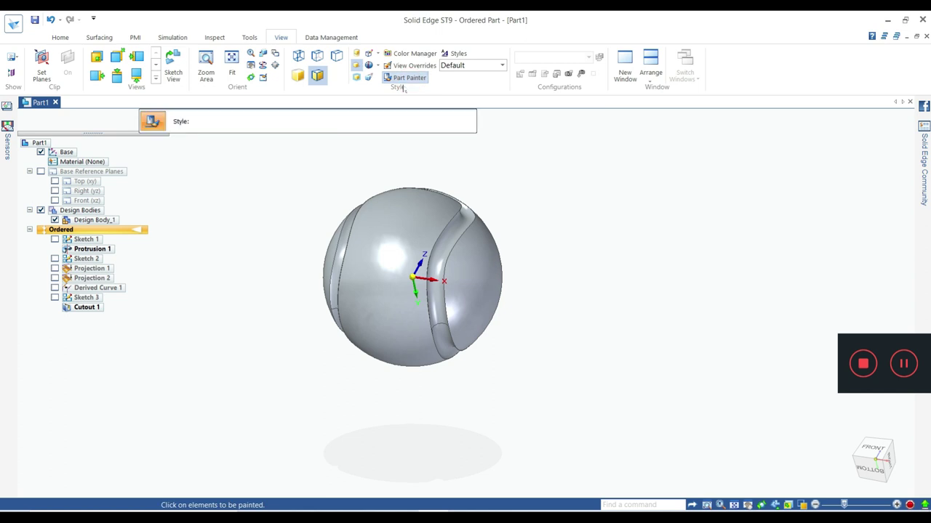
left_click(268, 121)
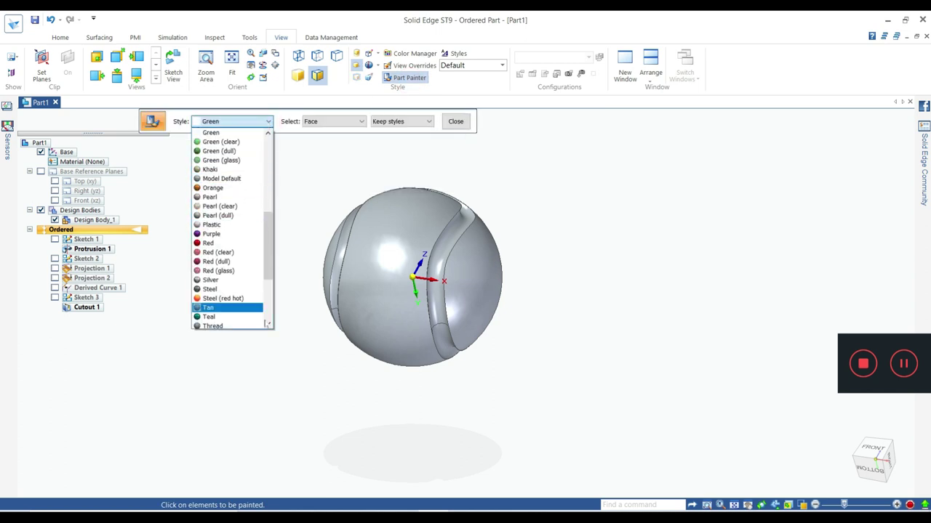
scroll(211, 268, "up", 4)
scroll(211, 267, "up", 1)
scroll(211, 268, "up", 1)
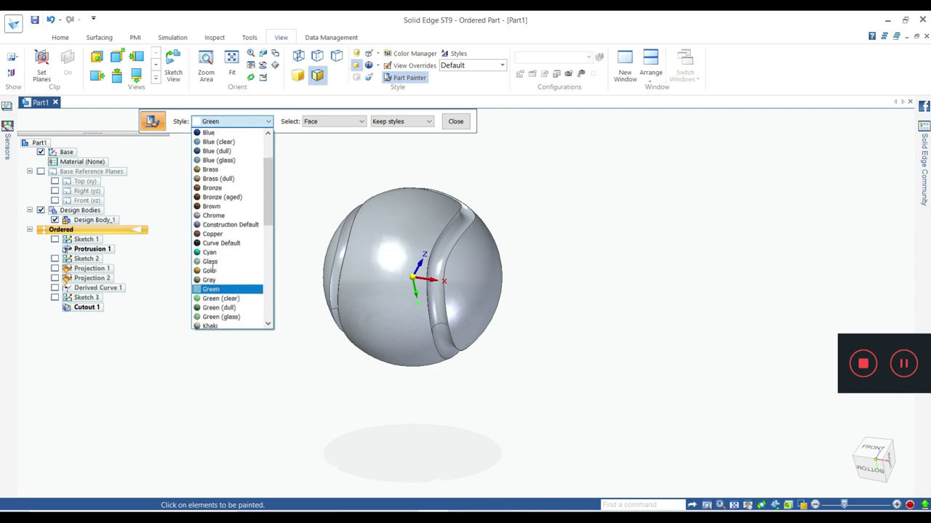
scroll(211, 268, "up", 1)
scroll(211, 268, "up", 1)
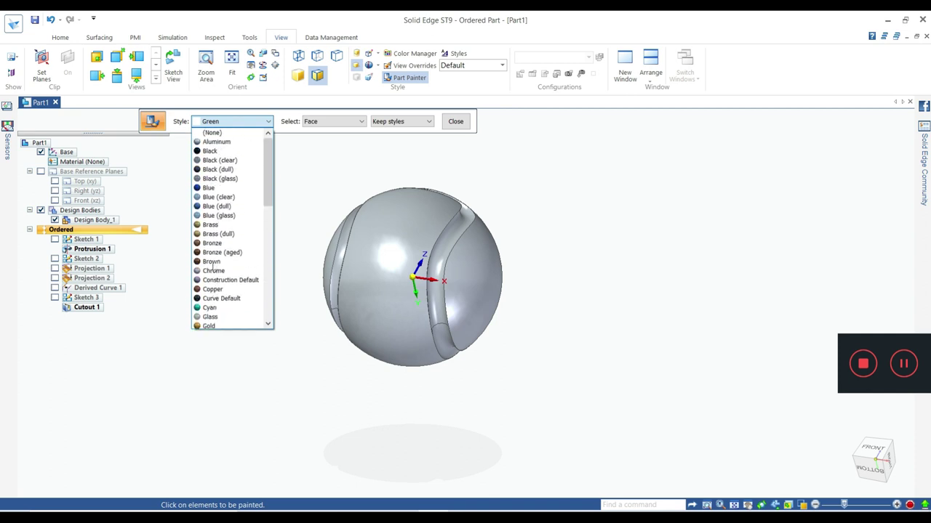
scroll(213, 270, "down", 2)
scroll(213, 270, "down", 4)
scroll(213, 272, "down", 4)
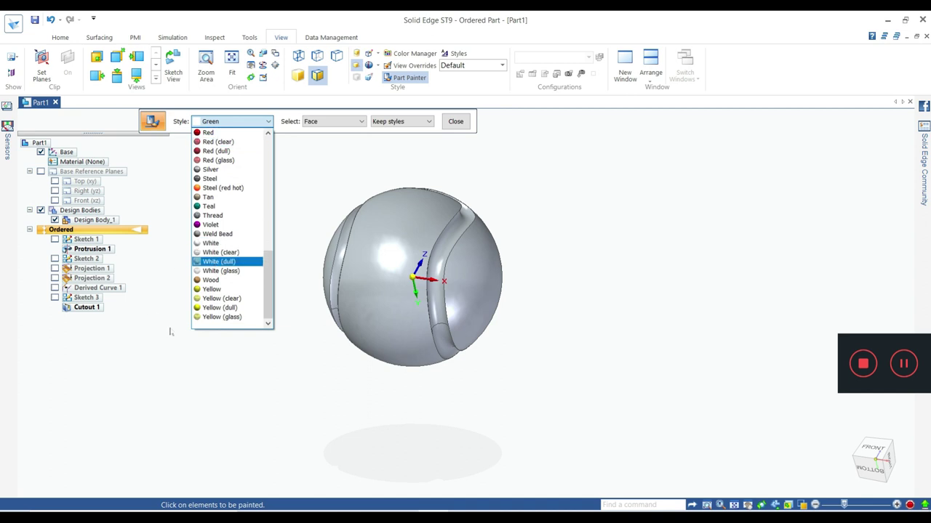
left_click(210, 243)
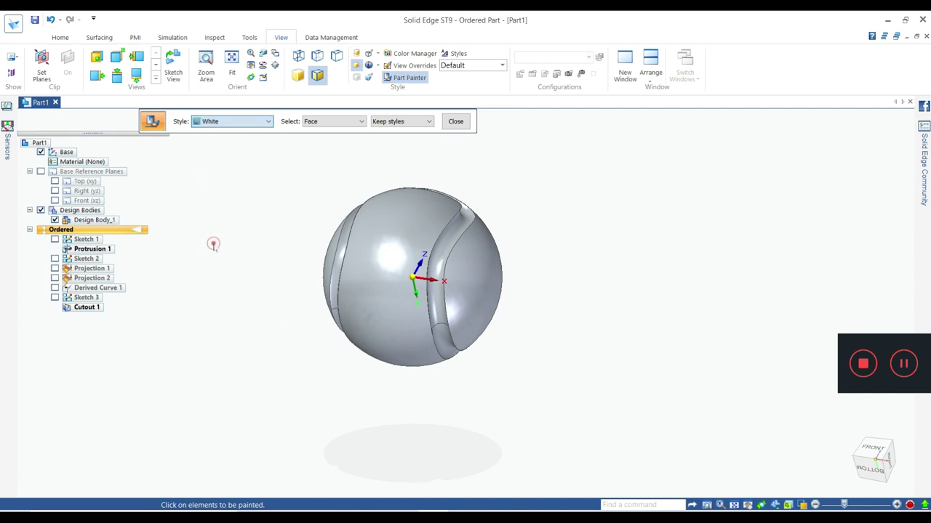
Step: Paint the seam groove faces white, orbiting to reach the hidden ones
left_click(334, 266)
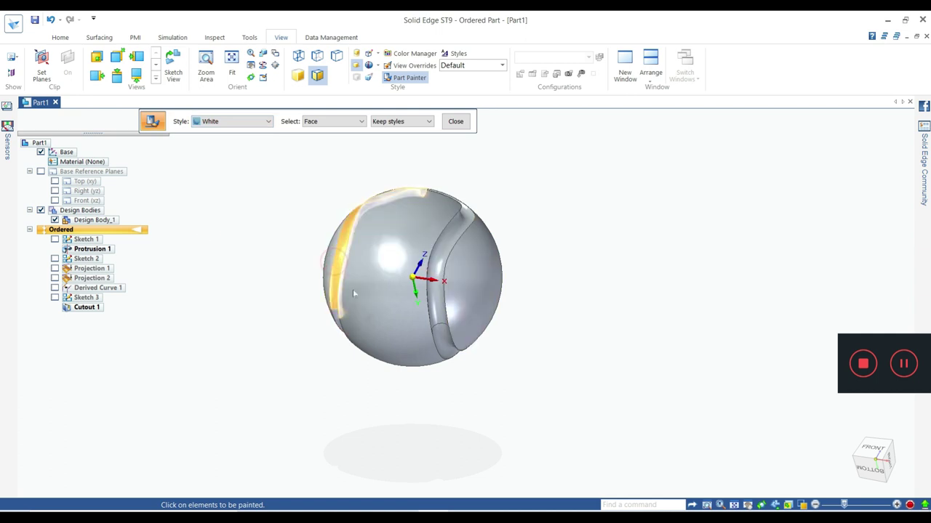
left_click(438, 314)
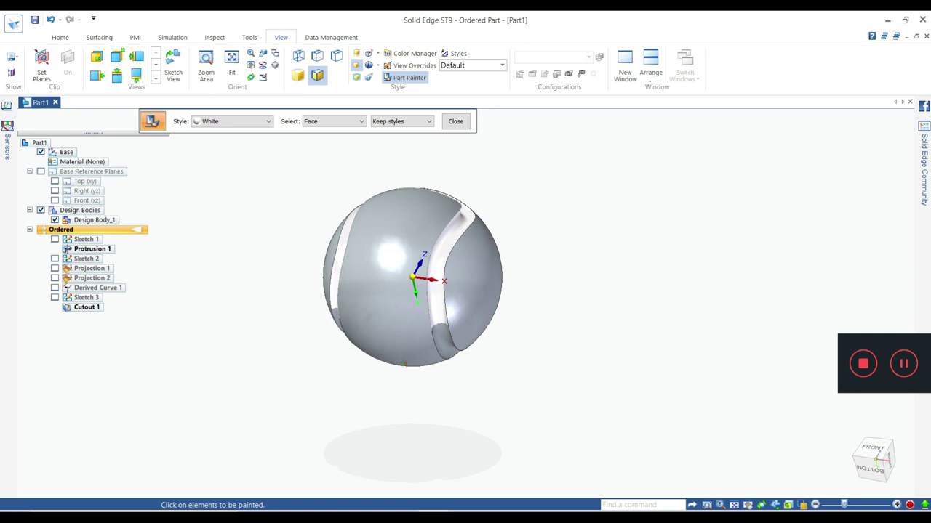
middle_click_drag(405, 364, 377, 325)
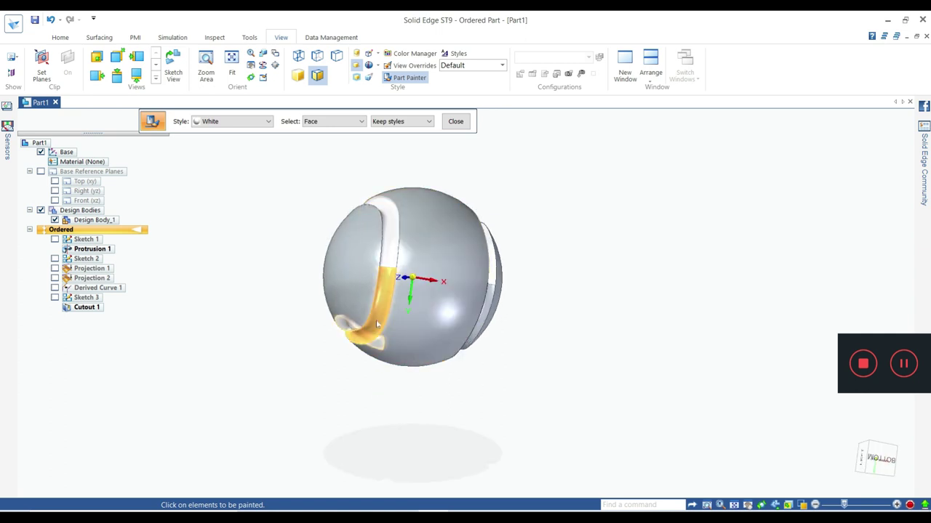
left_click(477, 335)
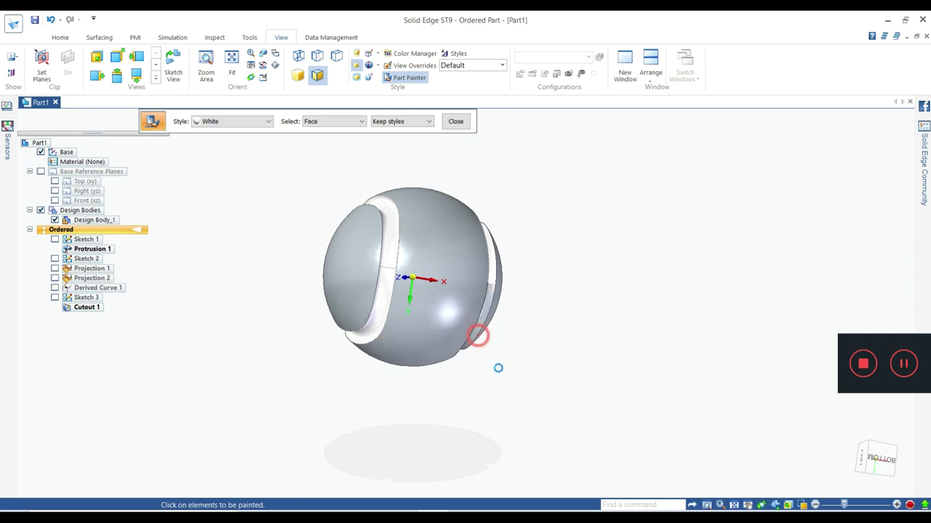
mouse_move(336, 385)
middle_mouse_down()
mouse_move(487, 311)
mouse_move(540, 353)
middle_mouse_up()
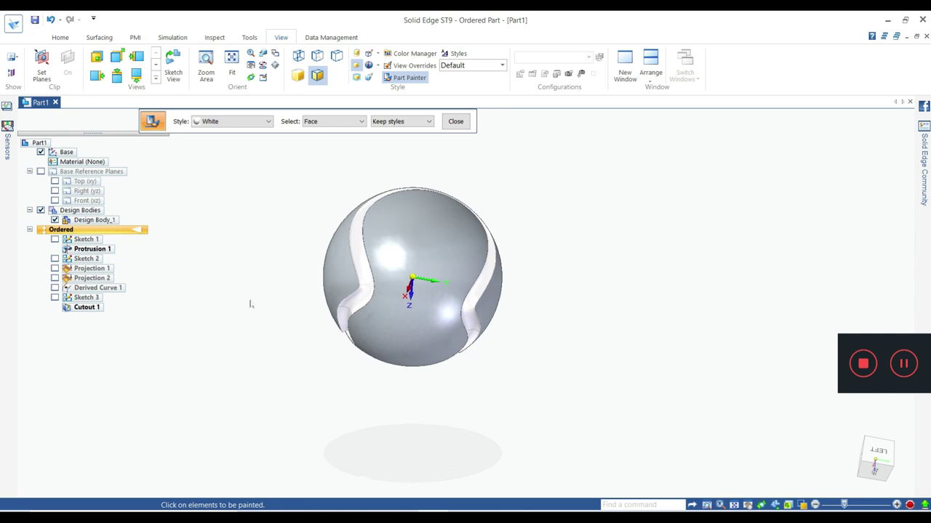
Step: Select Green (dull) and paint the ball's main body with it
left_click(268, 122)
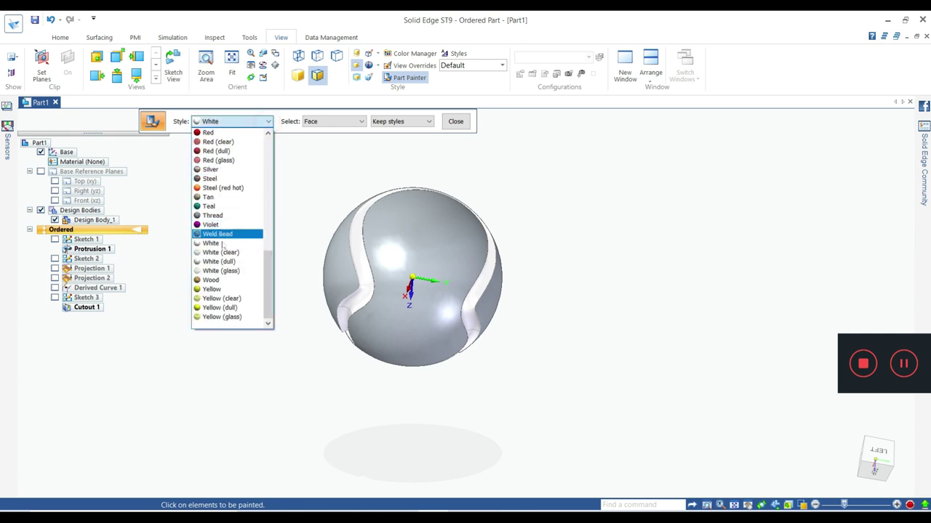
scroll(217, 271, "up", 2)
scroll(218, 265, "up", 3)
scroll(218, 255, "up", 1)
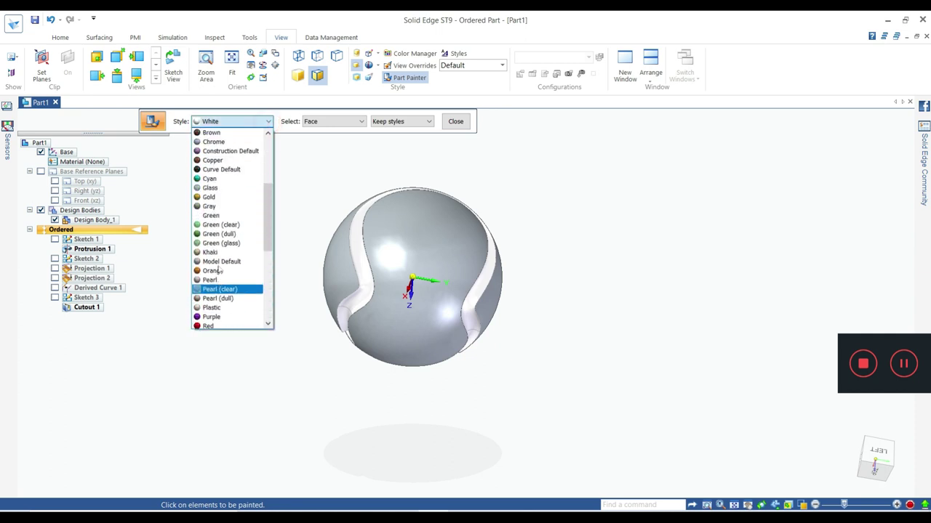
scroll(217, 251, "up", 2)
scroll(218, 261, "up", 2)
scroll(218, 267, "down", 1)
scroll(219, 267, "down", 2)
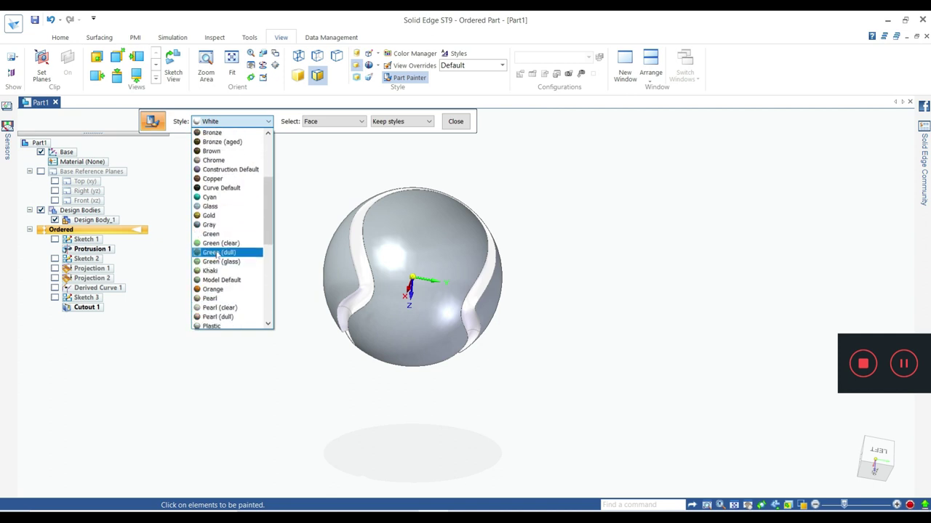
left_click(218, 252)
left_click(389, 256)
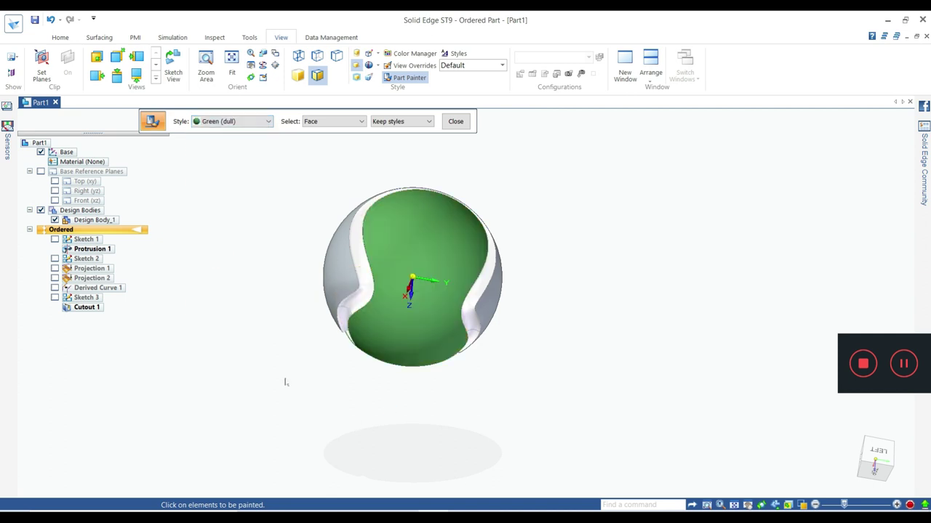
Step: Try Green (clear), revert to Green (dull), inspect the paint and exit Part Painter
left_click(268, 123)
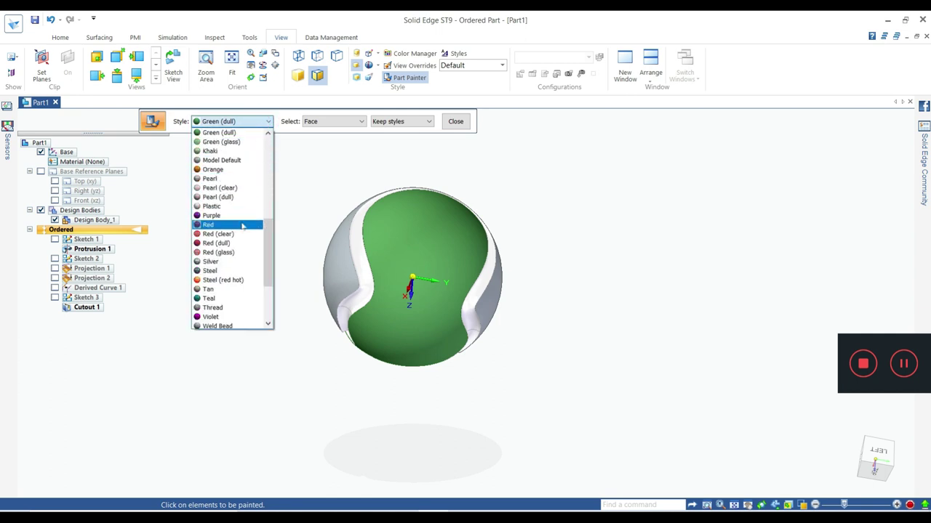
scroll(242, 222, "up", 2)
left_click(220, 178)
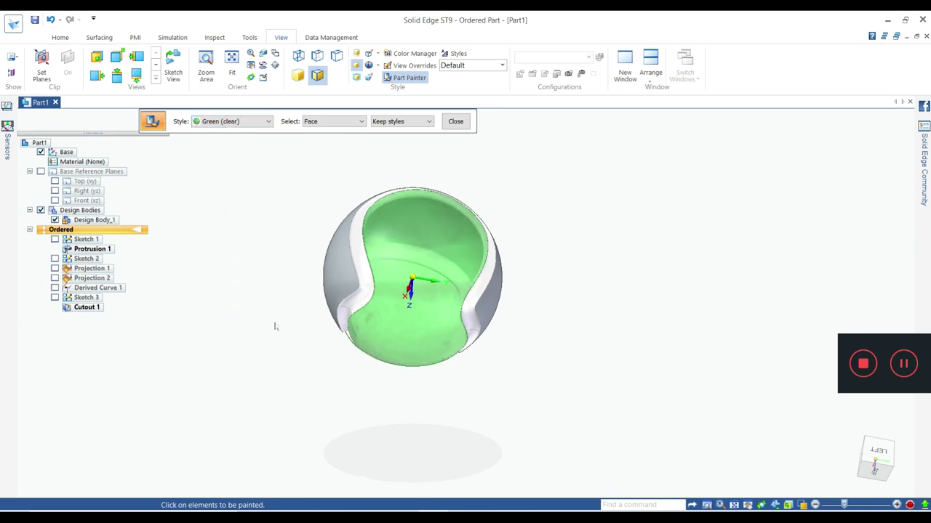
left_click(268, 123)
scroll(233, 262, "down", 2)
scroll(222, 283, "down", 2)
scroll(224, 305, "down", 1)
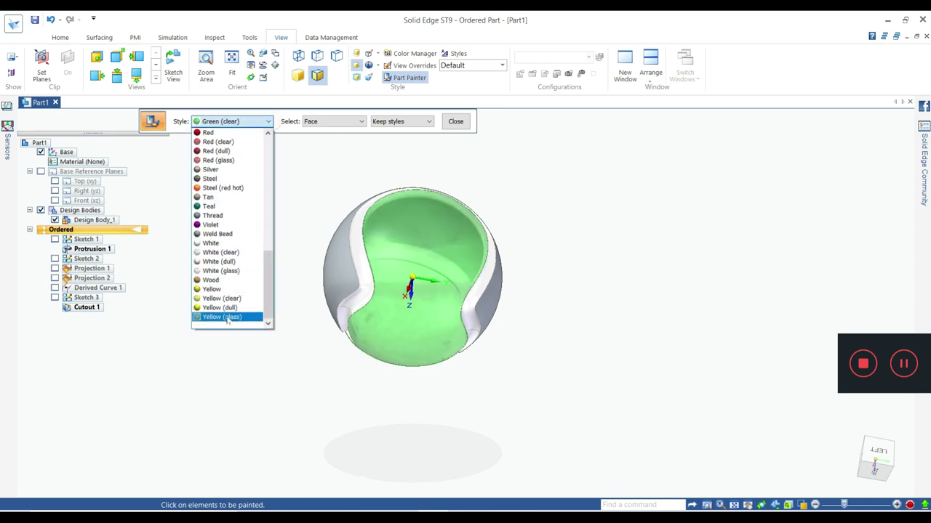
middle_click_drag(363, 327, 439, 336)
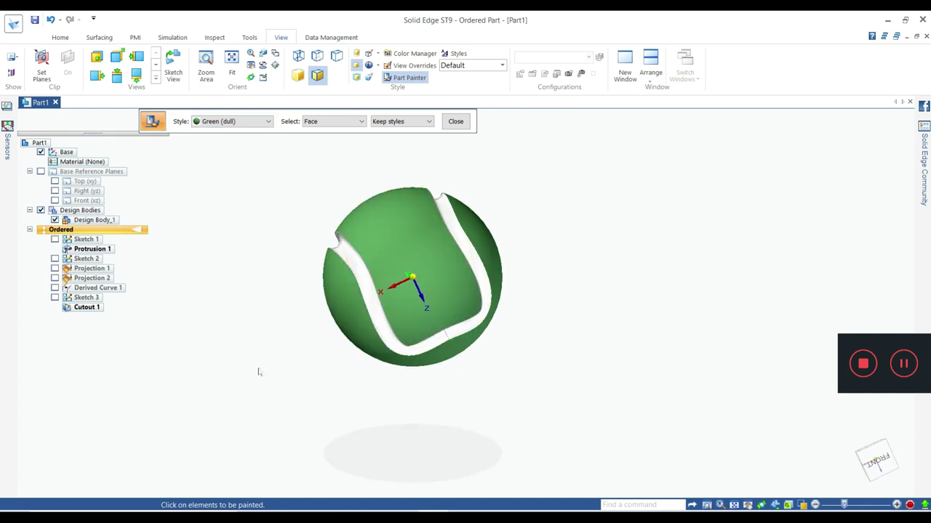
mouse_move(334, 372)
middle_mouse_down()
mouse_move(376, 368)
mouse_move(453, 401)
mouse_move(315, 374)
mouse_move(366, 395)
mouse_move(341, 349)
middle_mouse_up()
scroll(511, 307, "up", 2)
scroll(512, 307, "down", 2)
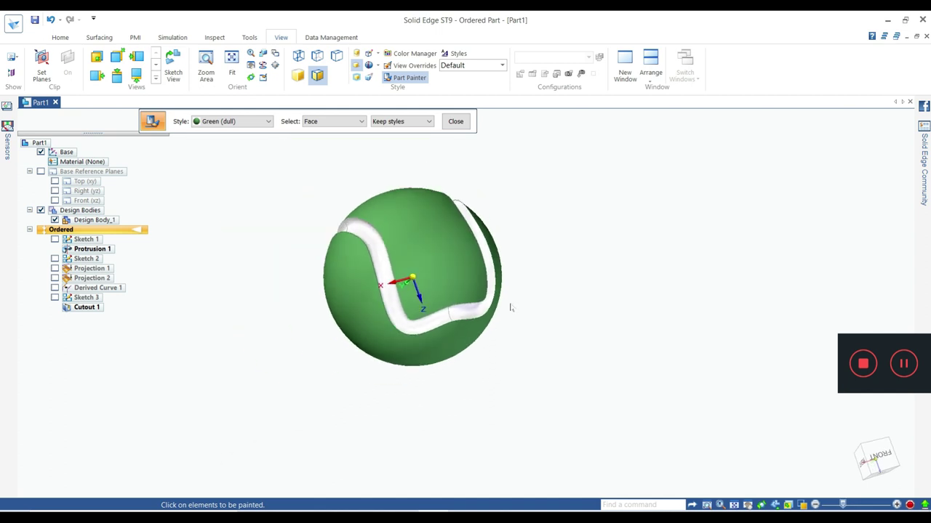
scroll(512, 307, "up", 1)
key("Escape")
Step: Show the ball with a reflective floor and shadow, in front then isometric views
mouse_move(317, 205)
middle_mouse_down()
mouse_move(341, 211)
mouse_move(301, 201)
mouse_move(473, 196)
mouse_move(525, 212)
mouse_move(281, 224)
middle_mouse_up()
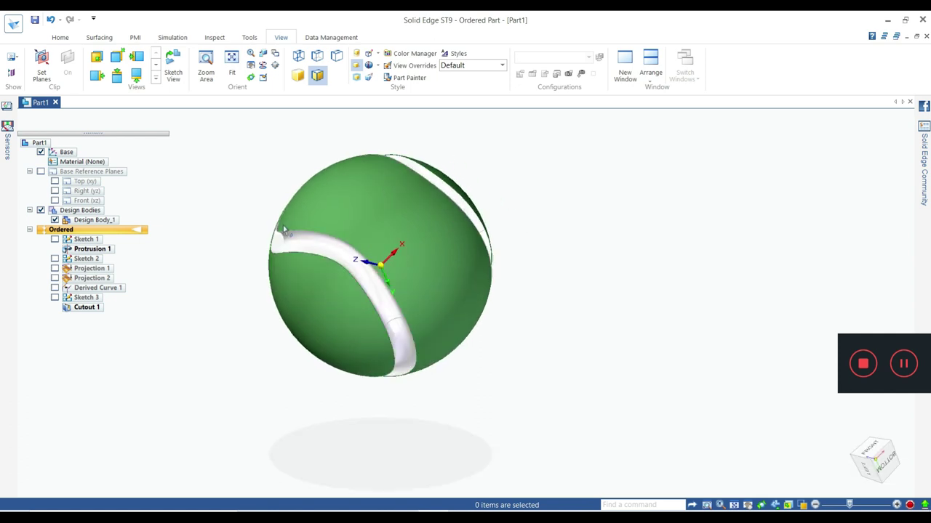
scroll(262, 235, "up", 2)
scroll(327, 160, "down", 1)
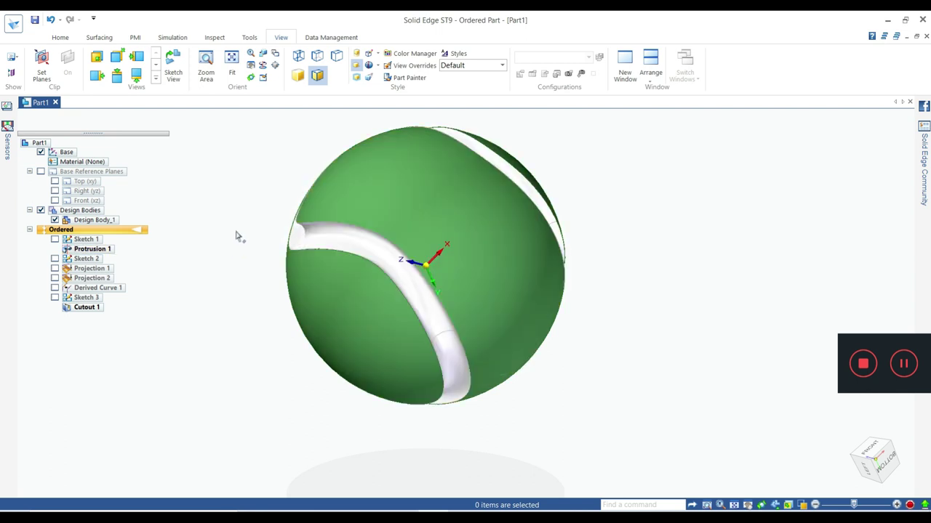
scroll(244, 191, "up", 1)
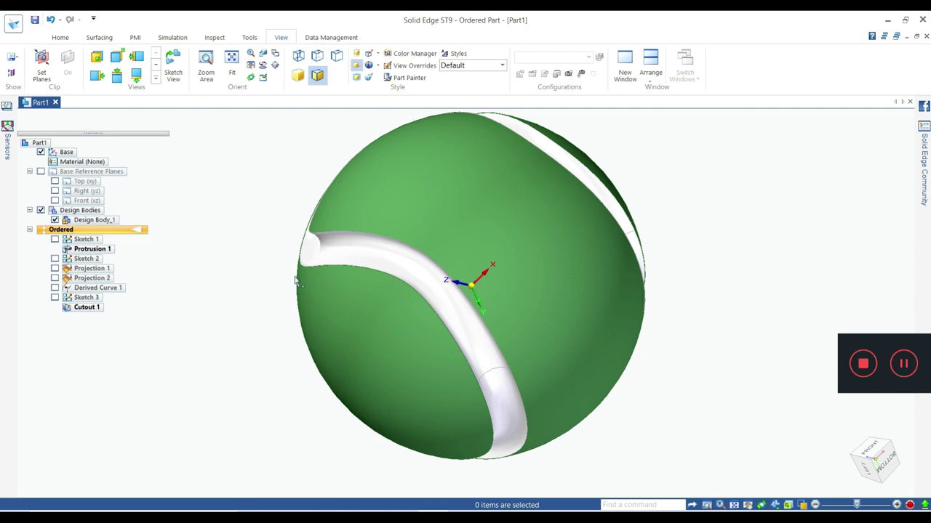
scroll(294, 283, "down", 1)
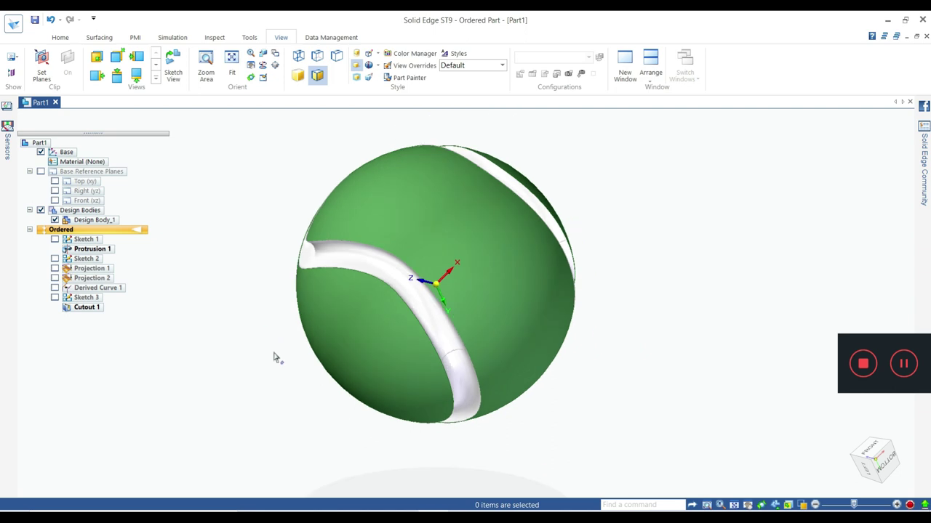
middle_click_drag(275, 358, 595, 269)
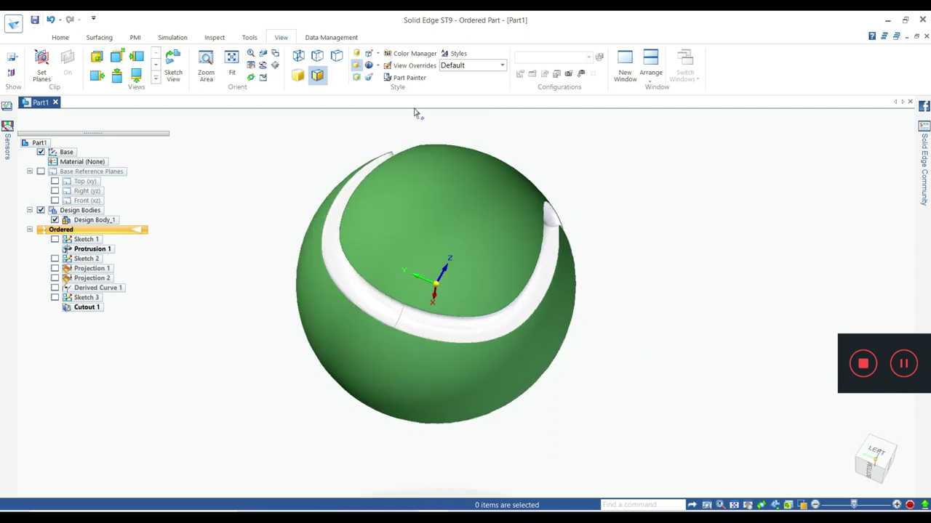
left_click(60, 38)
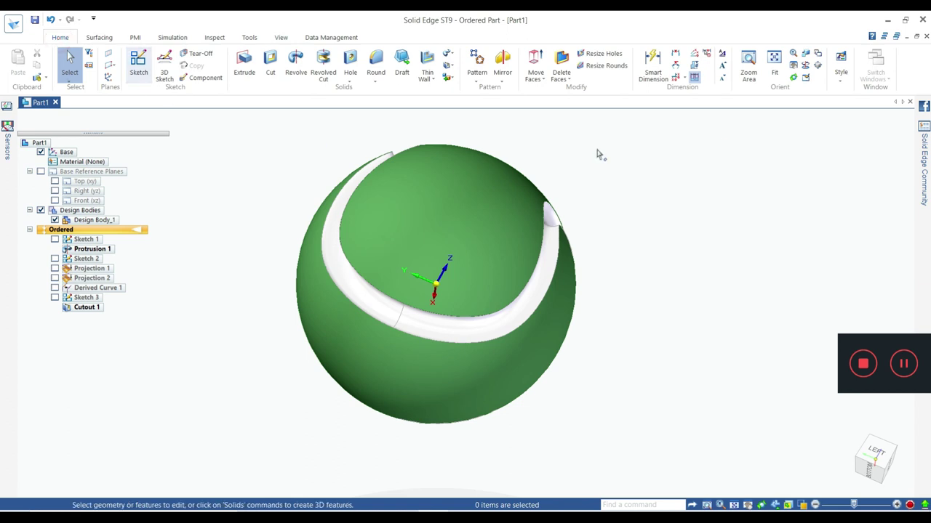
key("ctrl+i")
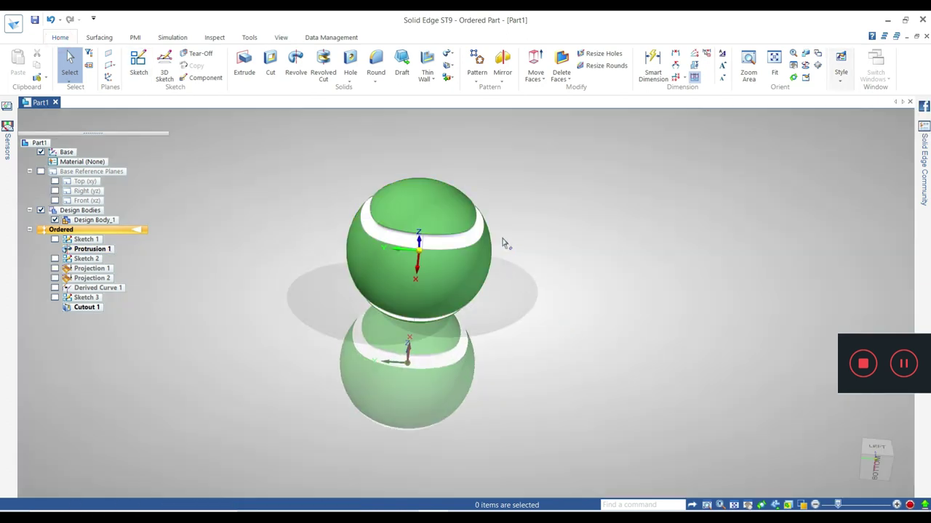
key("ctrl+f")
key("ctrl+i")
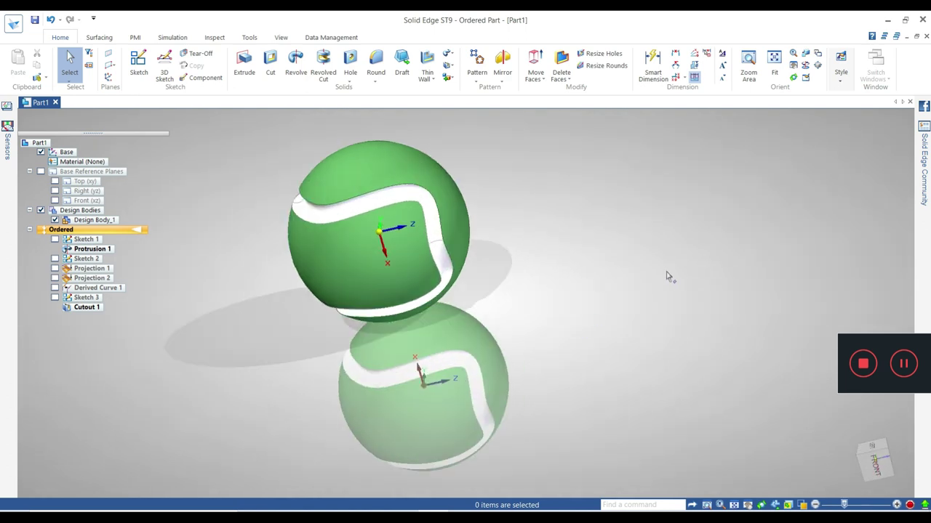